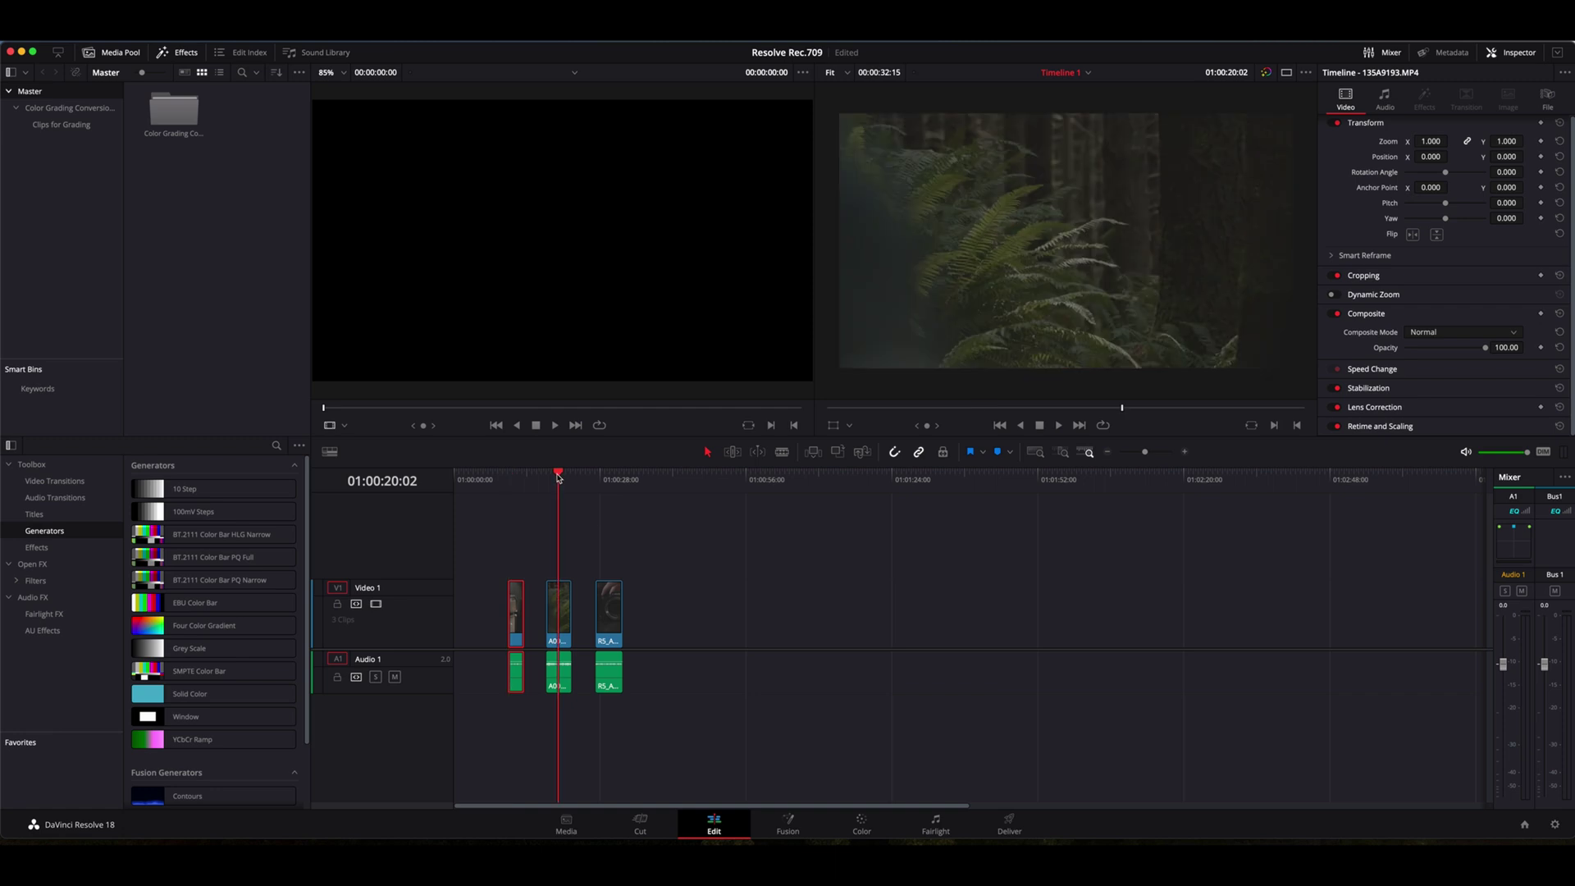
Switch to the Color page and apply the Color Space Transform effect to node 01 of the first clip.
left_click(610, 481)
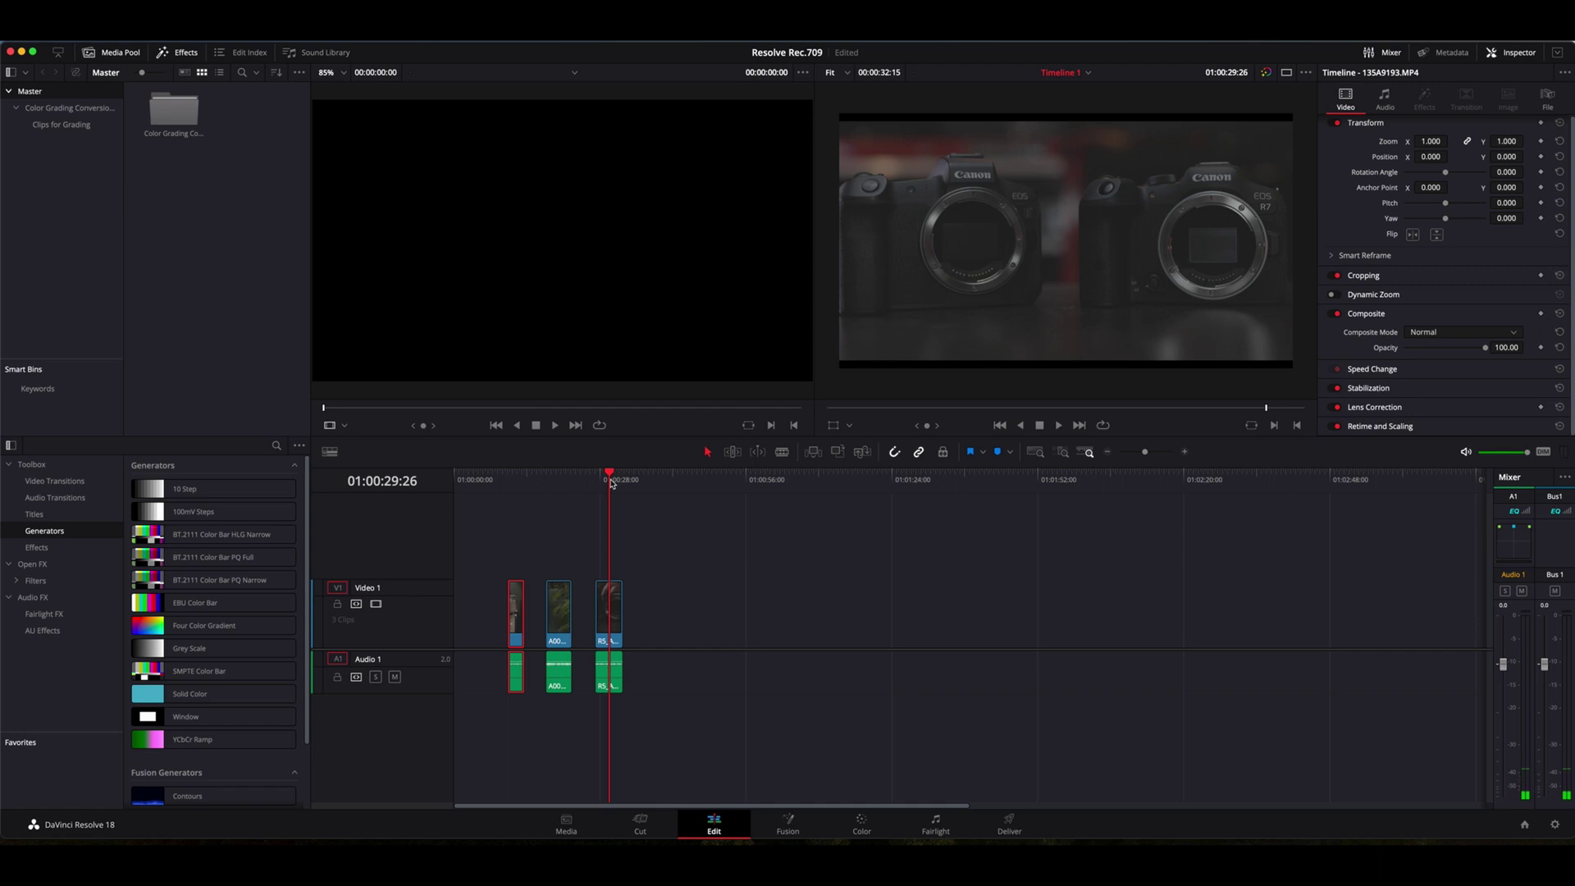
left_click(862, 823)
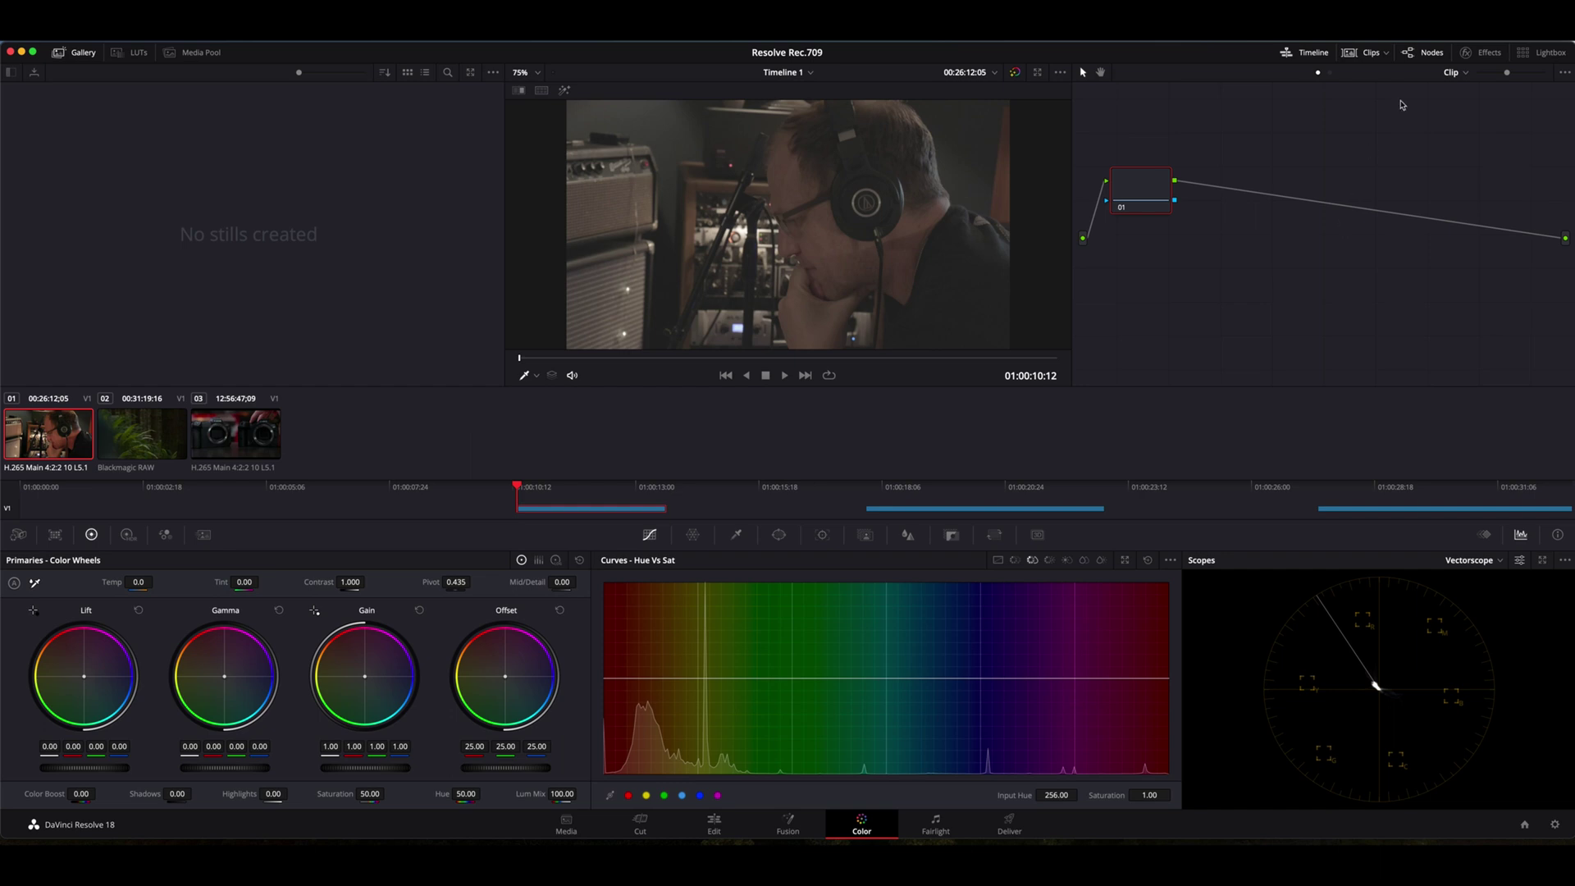
left_click(1468, 55)
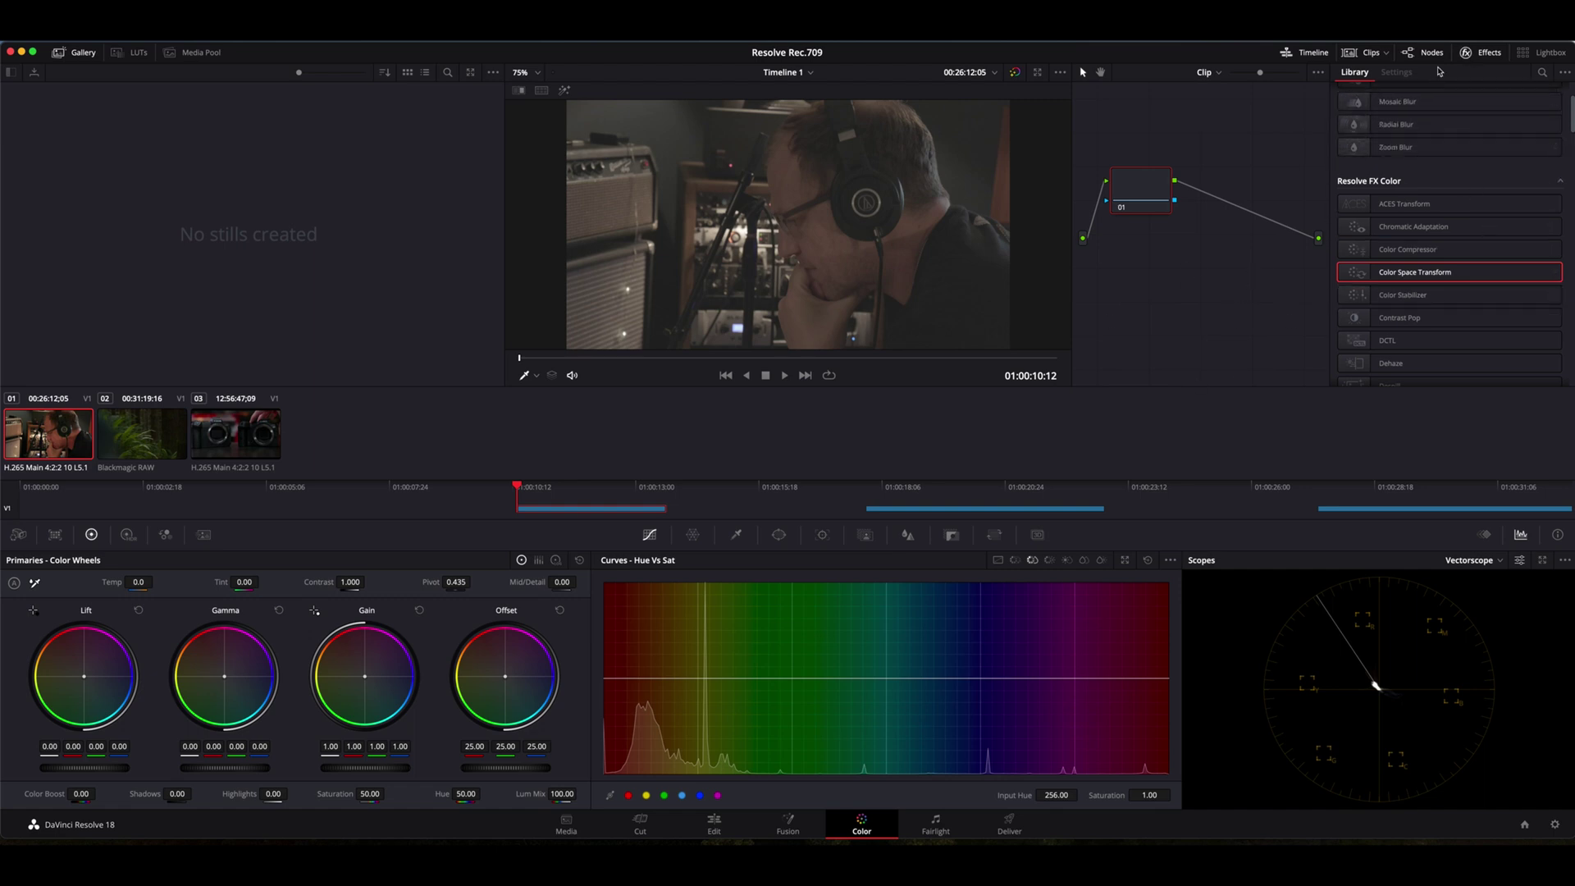
left_click(1472, 55)
left_click(1489, 56)
mouse_move(1419, 279)
left_mouse_down()
mouse_move(1305, 256)
mouse_move(1175, 190)
mouse_move(1132, 188)
mouse_move(1149, 194)
left_mouse_up()
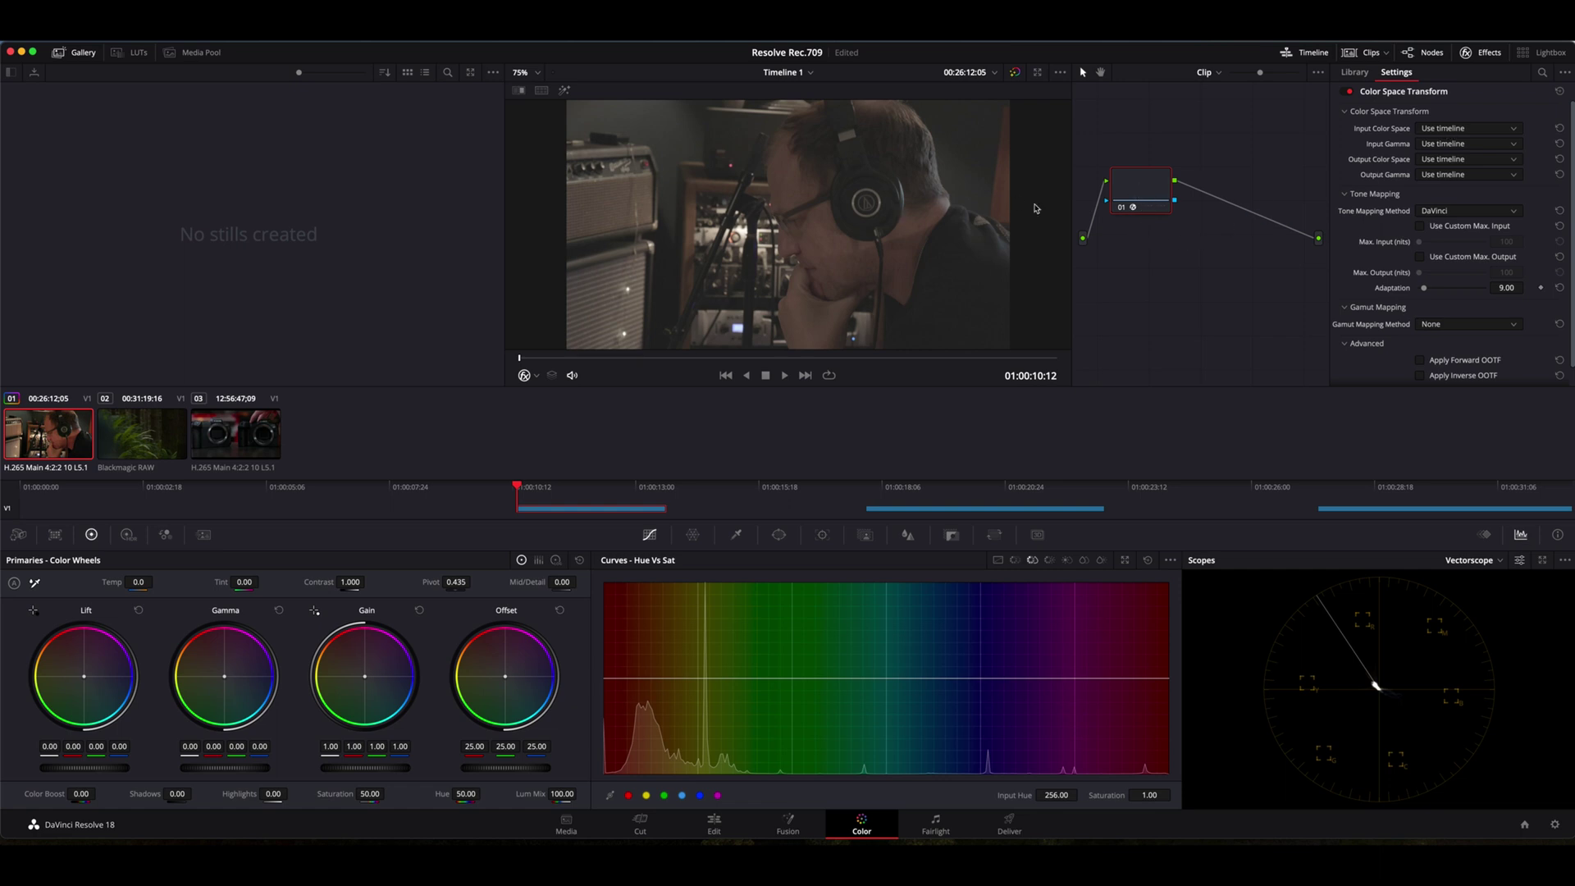
Set the transform's input color space to Canon Cinema Gamut and its input gamma to Canon Log 3.
left_click(1437, 134)
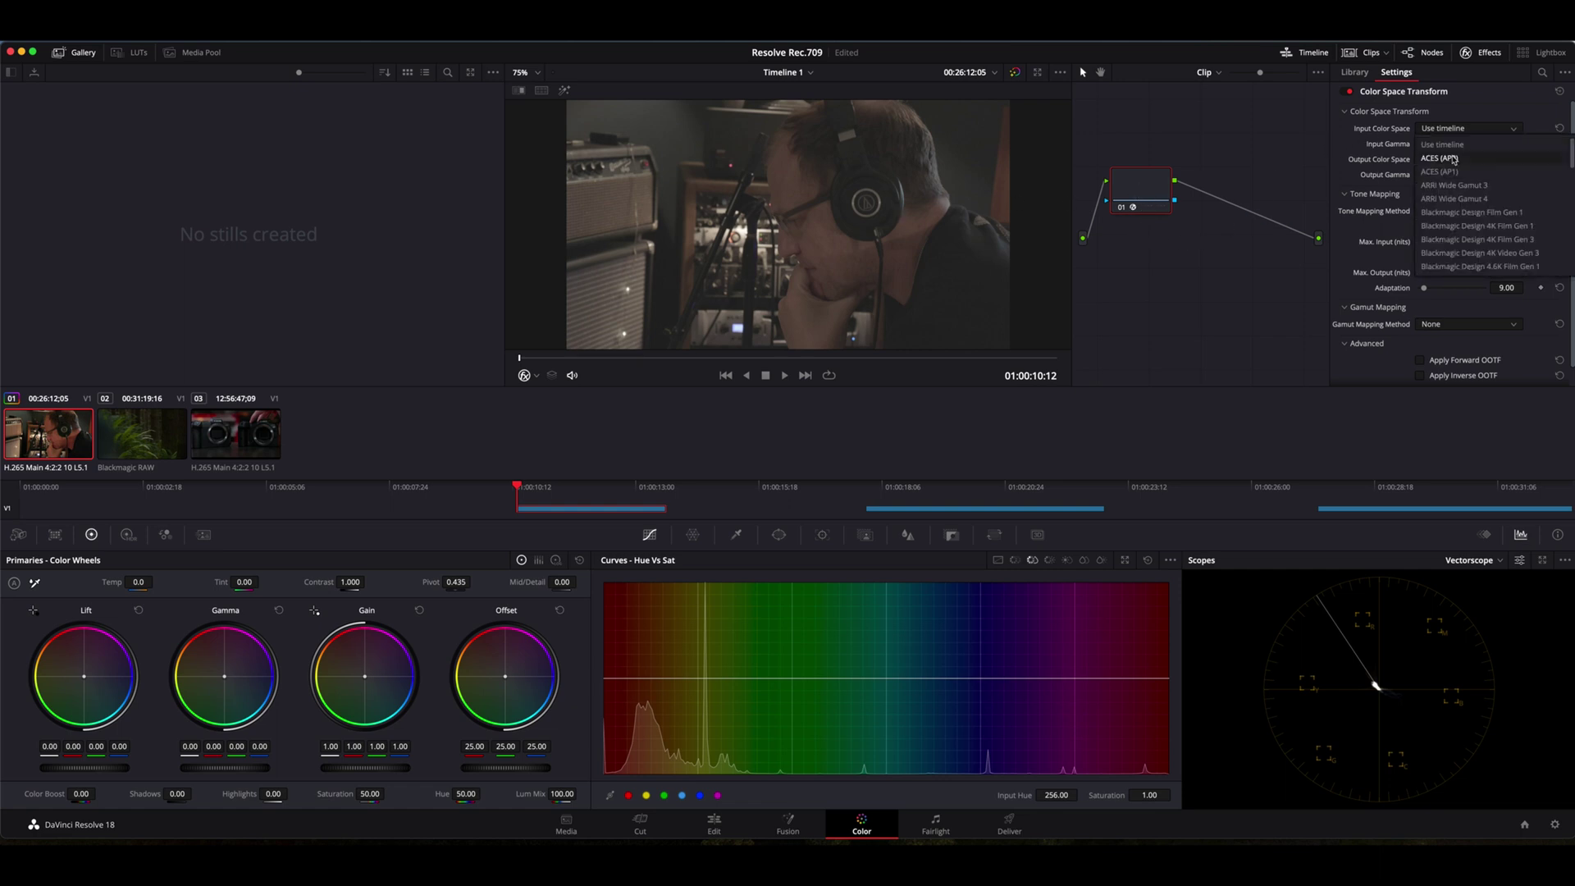
scroll(1458, 185, "down", 1)
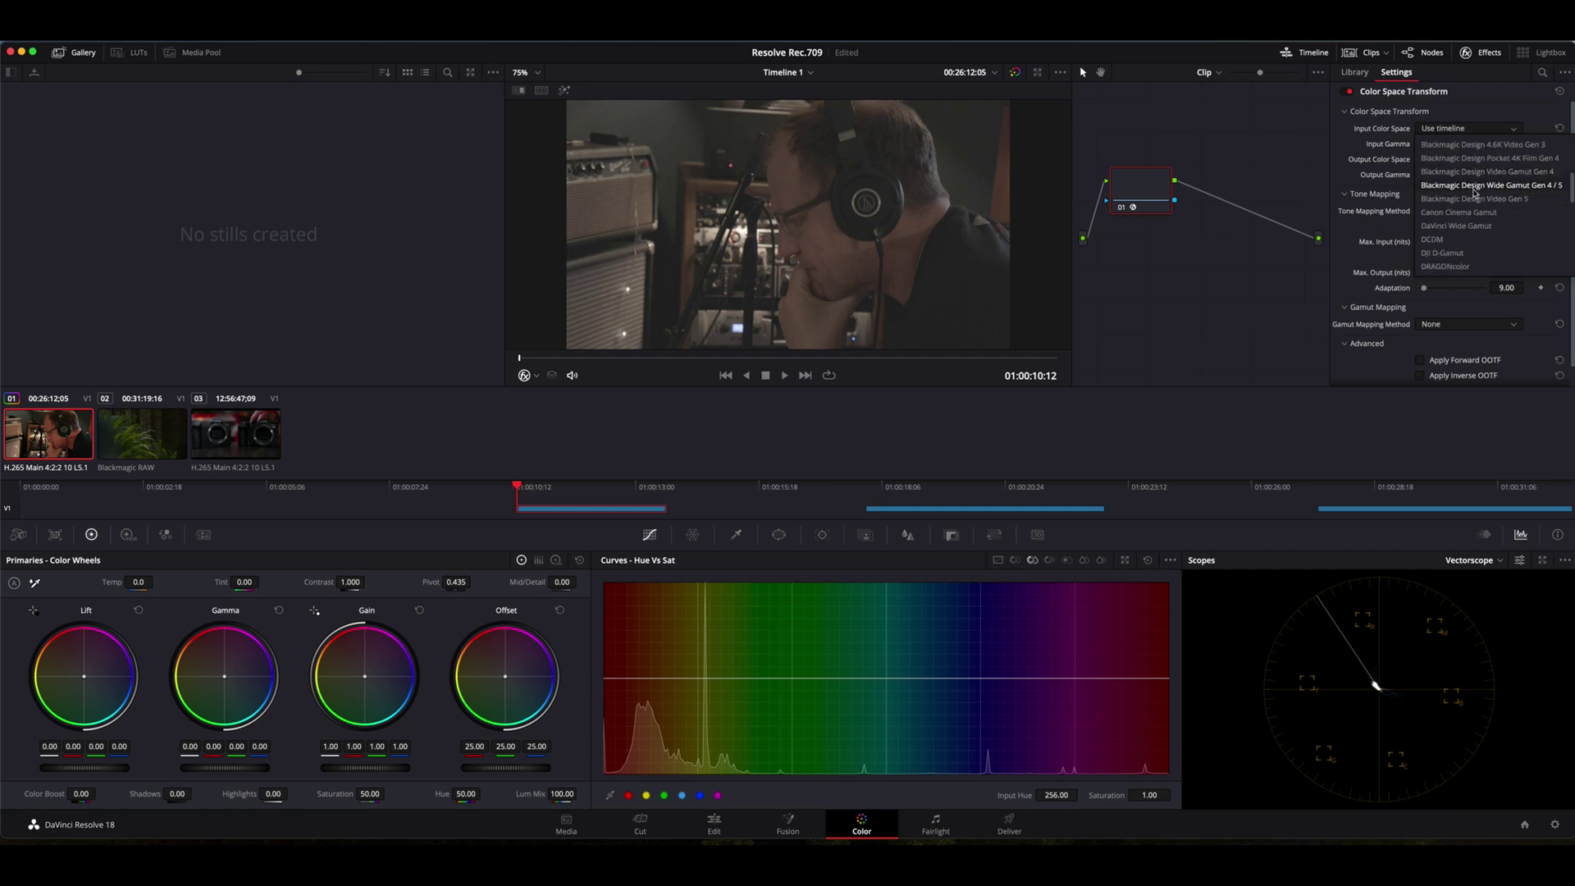
left_click(1461, 213)
left_click(1448, 146)
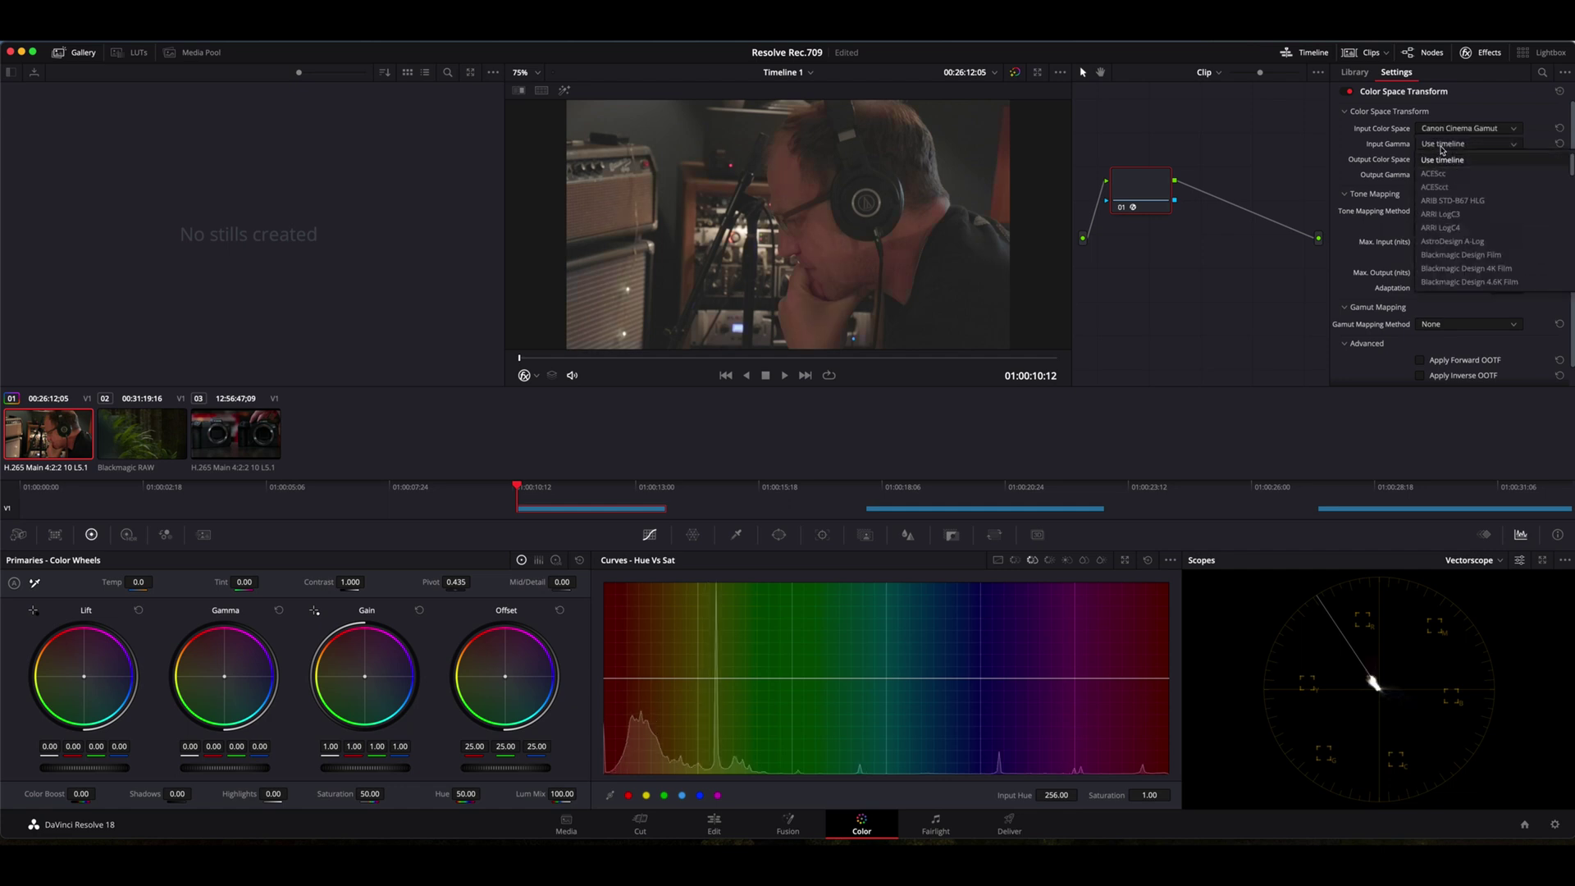
scroll(1456, 190, "down", 5)
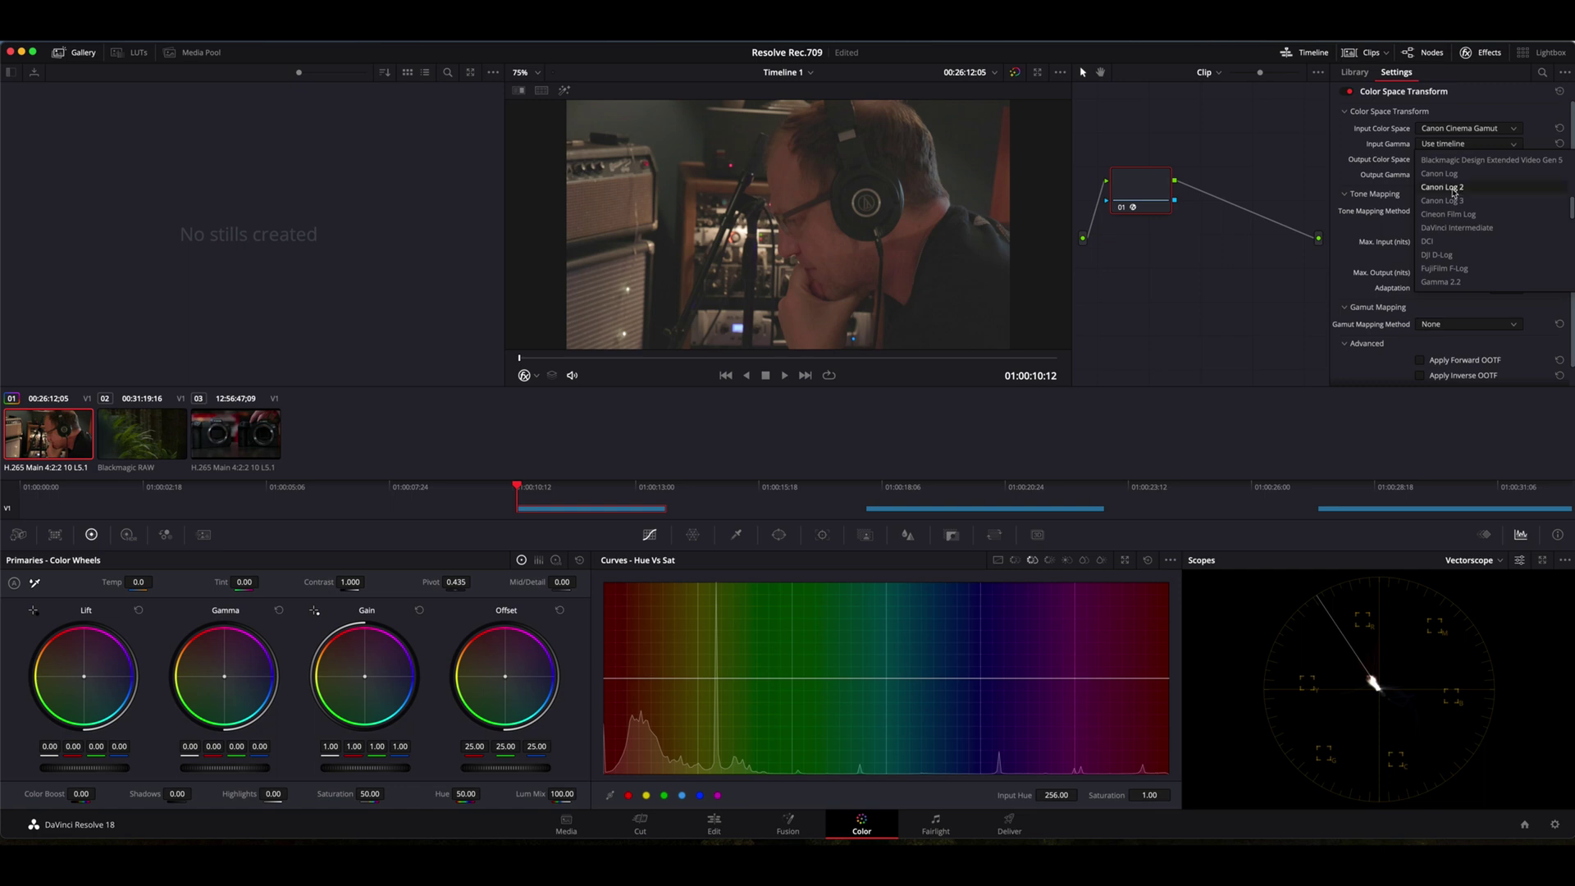
left_click(1449, 201)
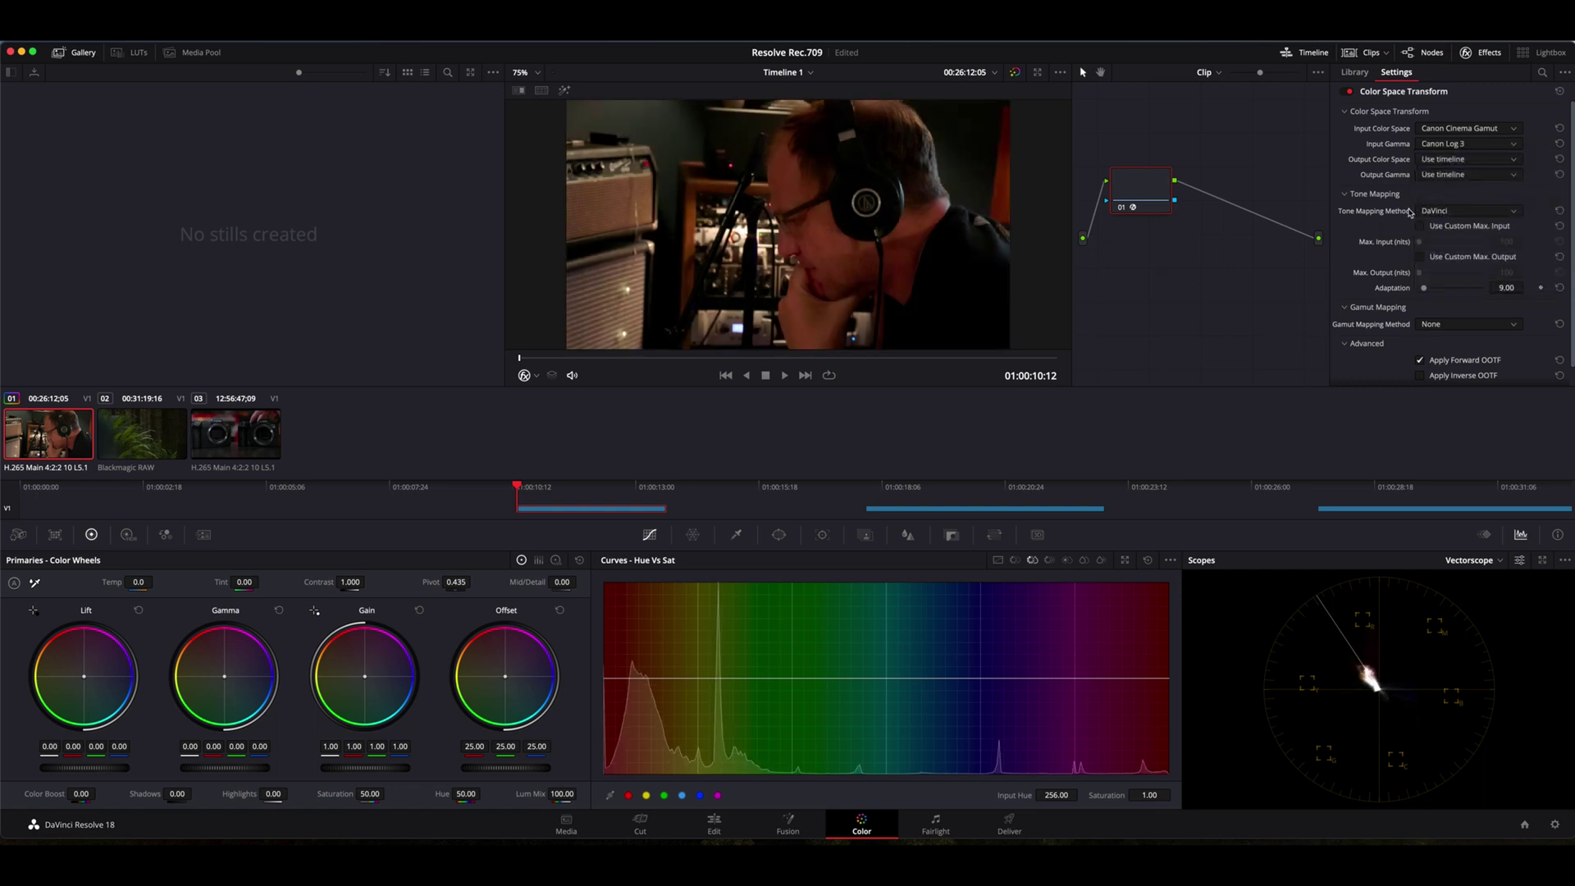
Set the transform's output color space and output gamma to Rec.709, and compare the clip with the node off and on.
left_click(1438, 161)
scroll(1460, 213, "down", 5)
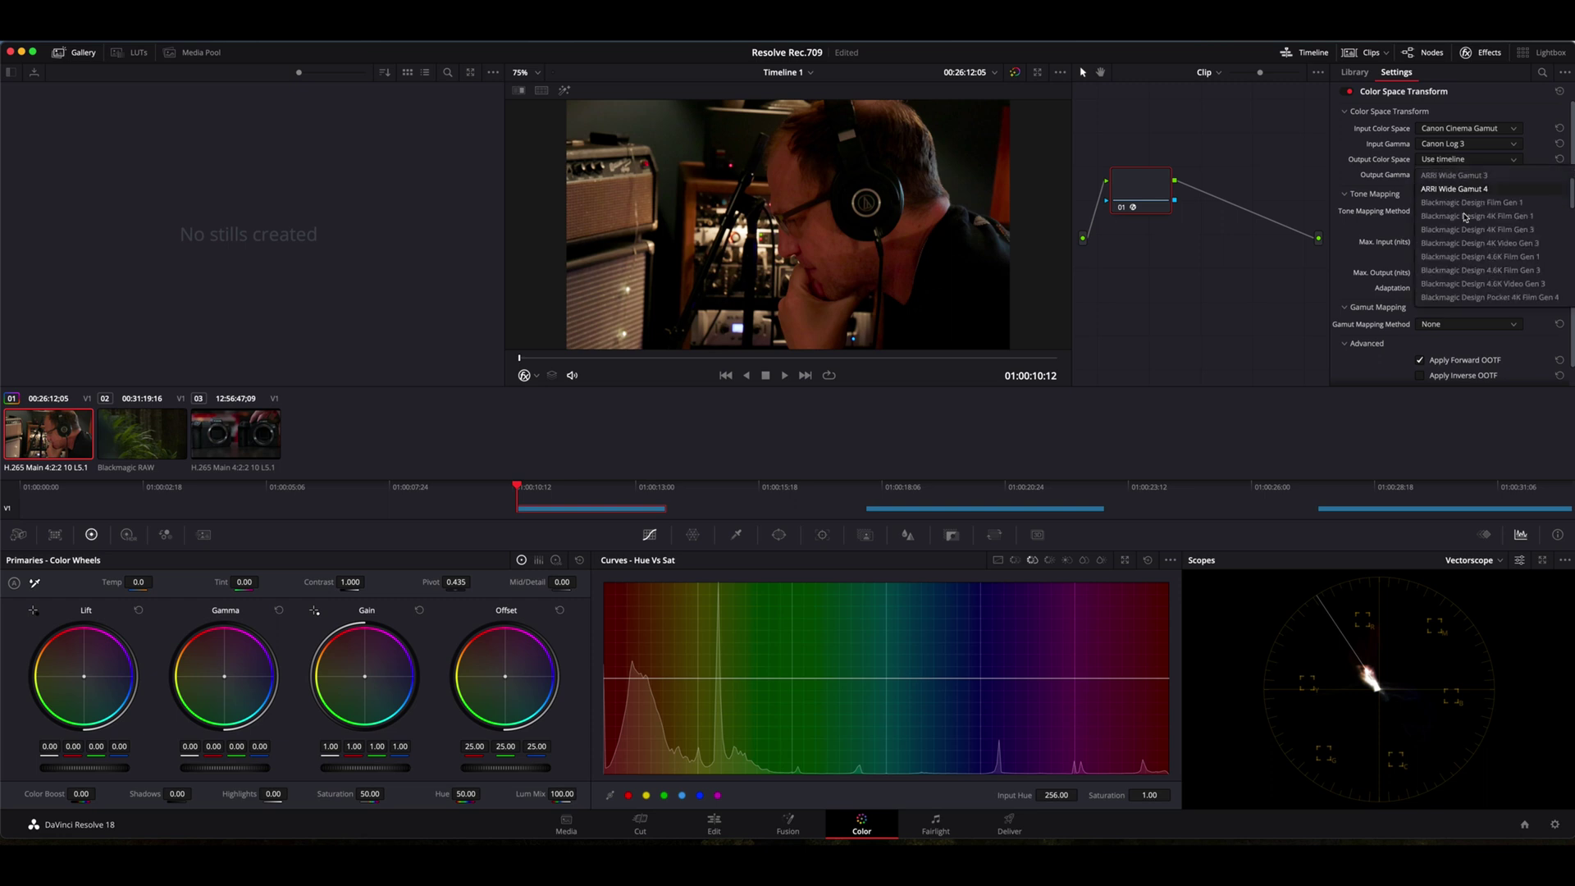
scroll(1460, 221, "down", 3)
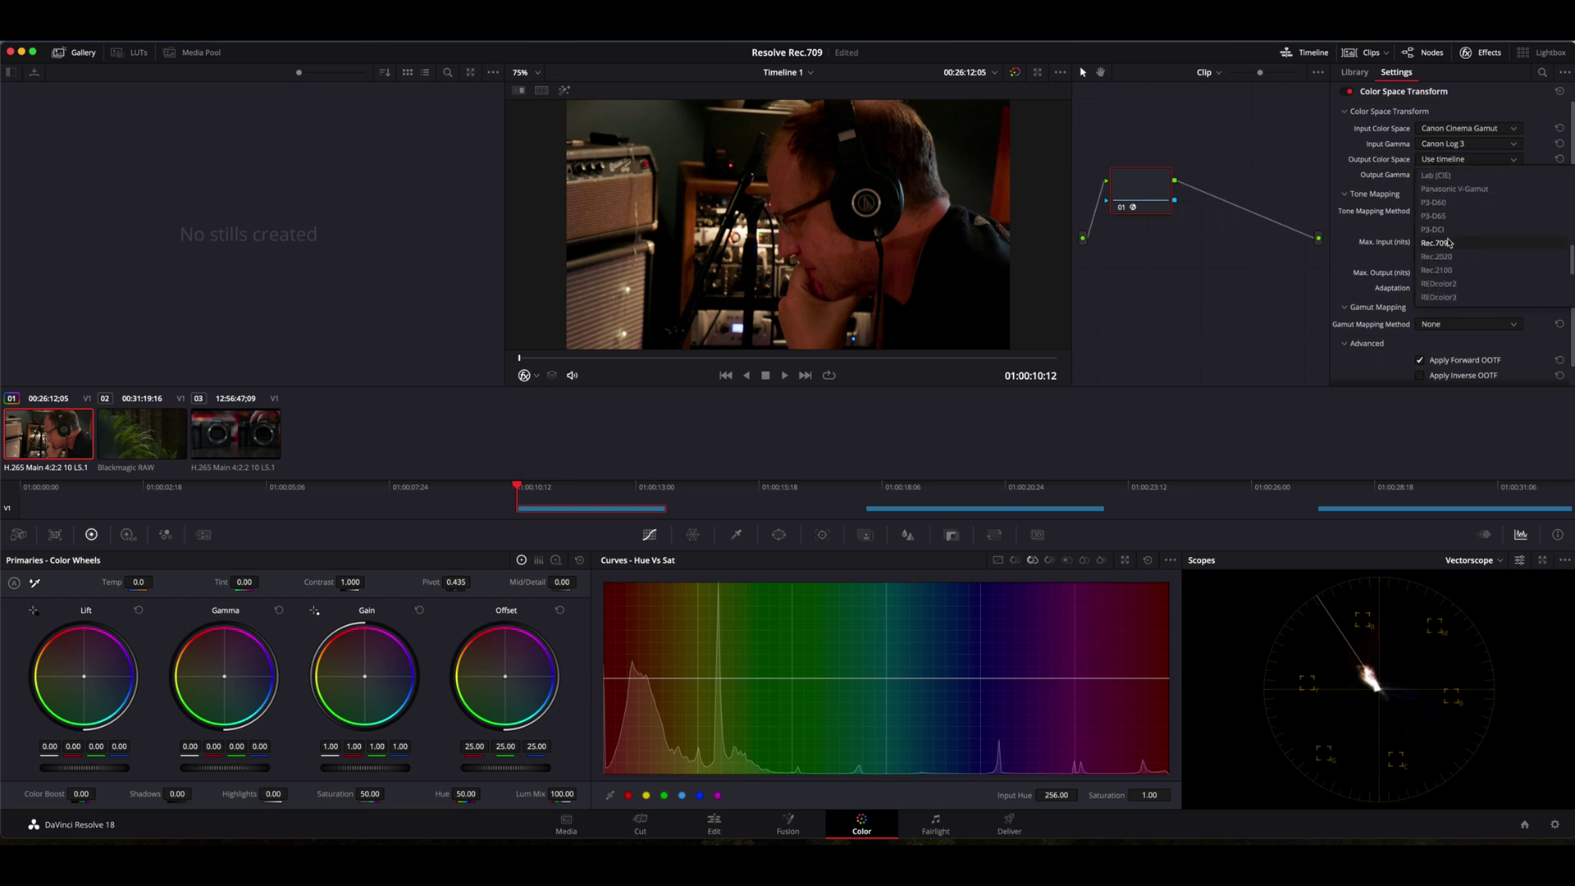
left_click(1450, 243)
left_click(1445, 175)
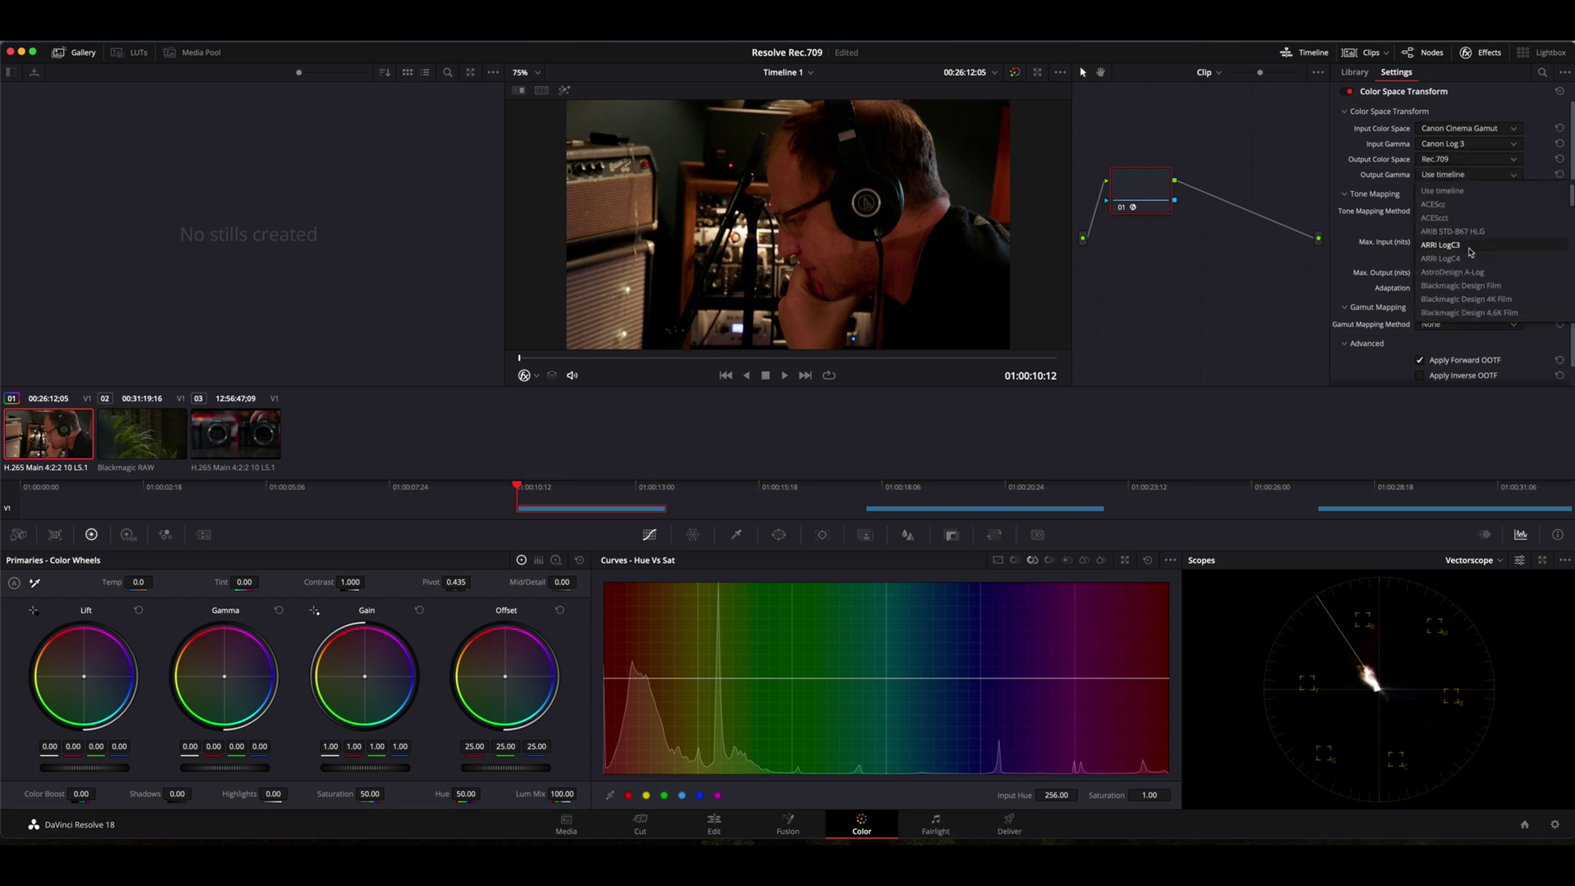
scroll(1471, 252, "down", 5)
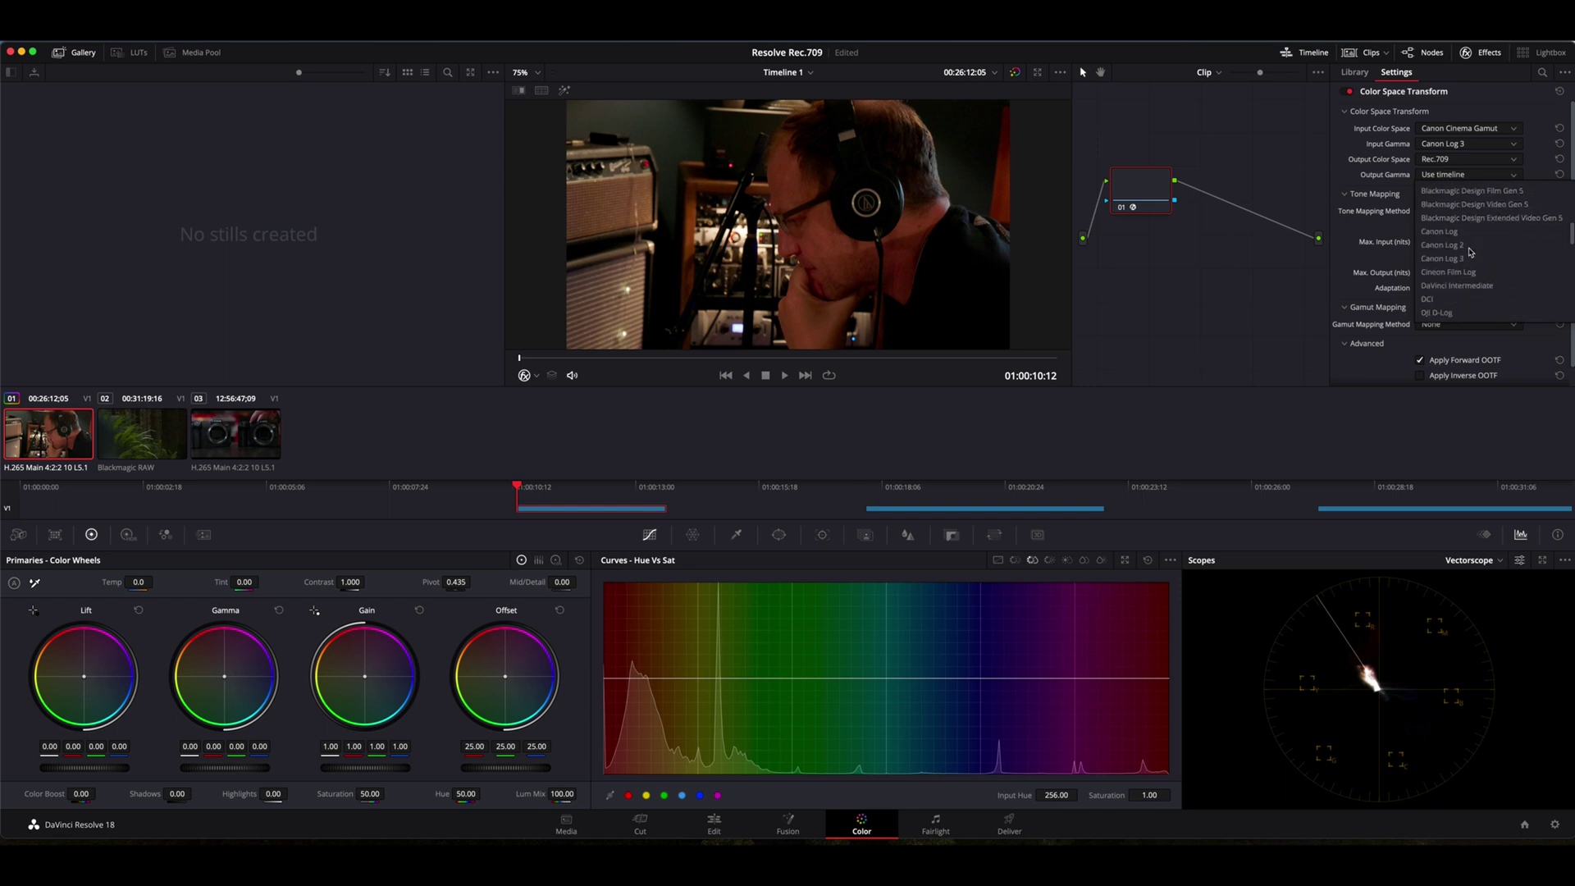
scroll(1471, 252, "down", 4)
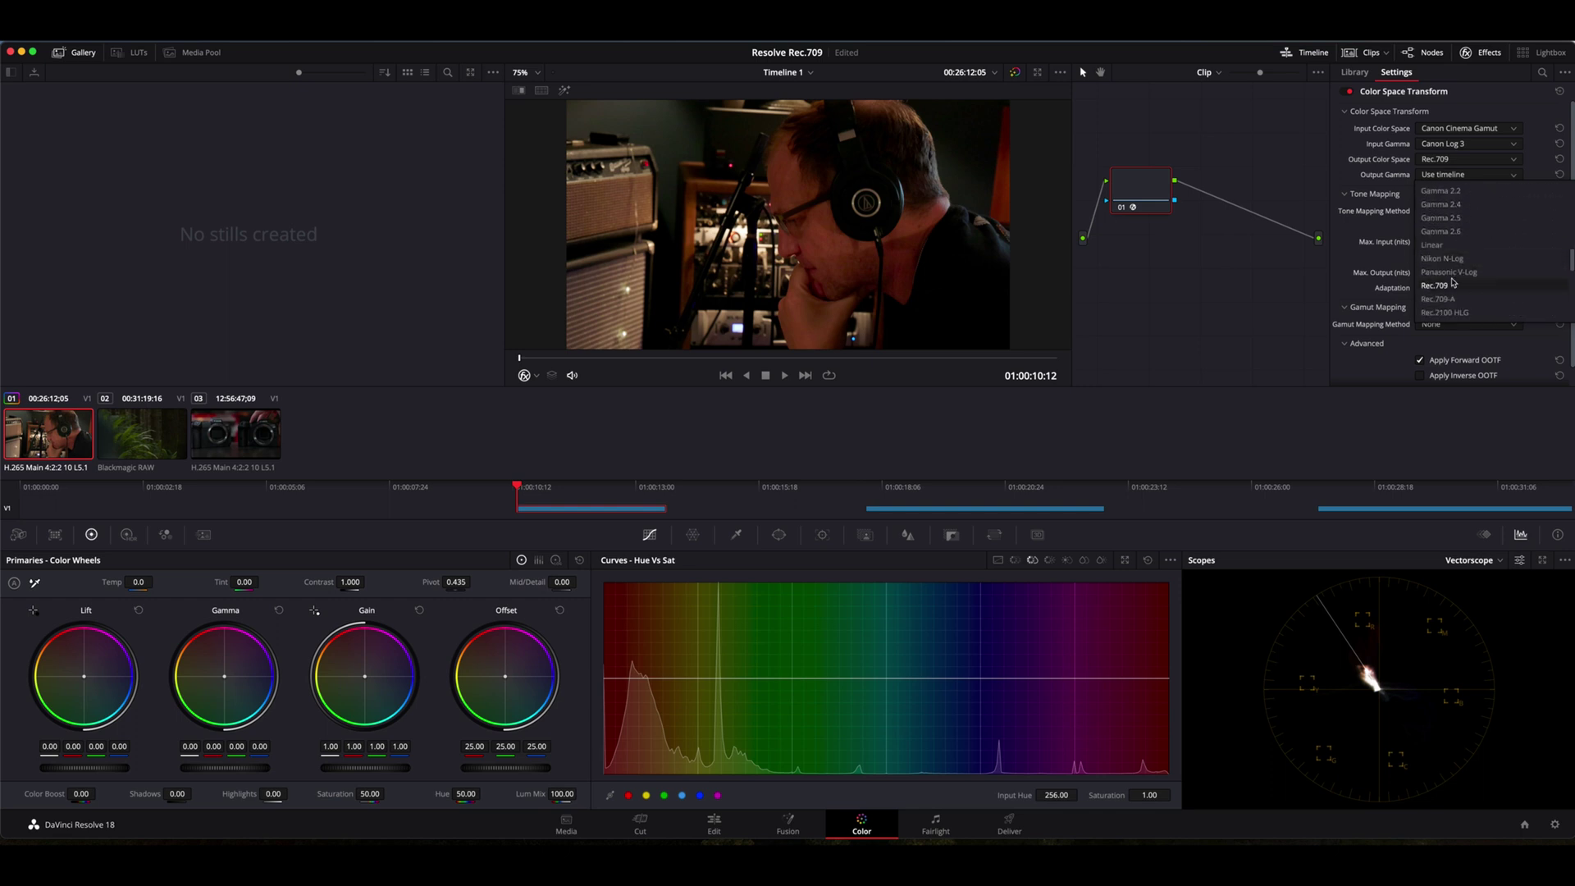
left_click(1451, 285)
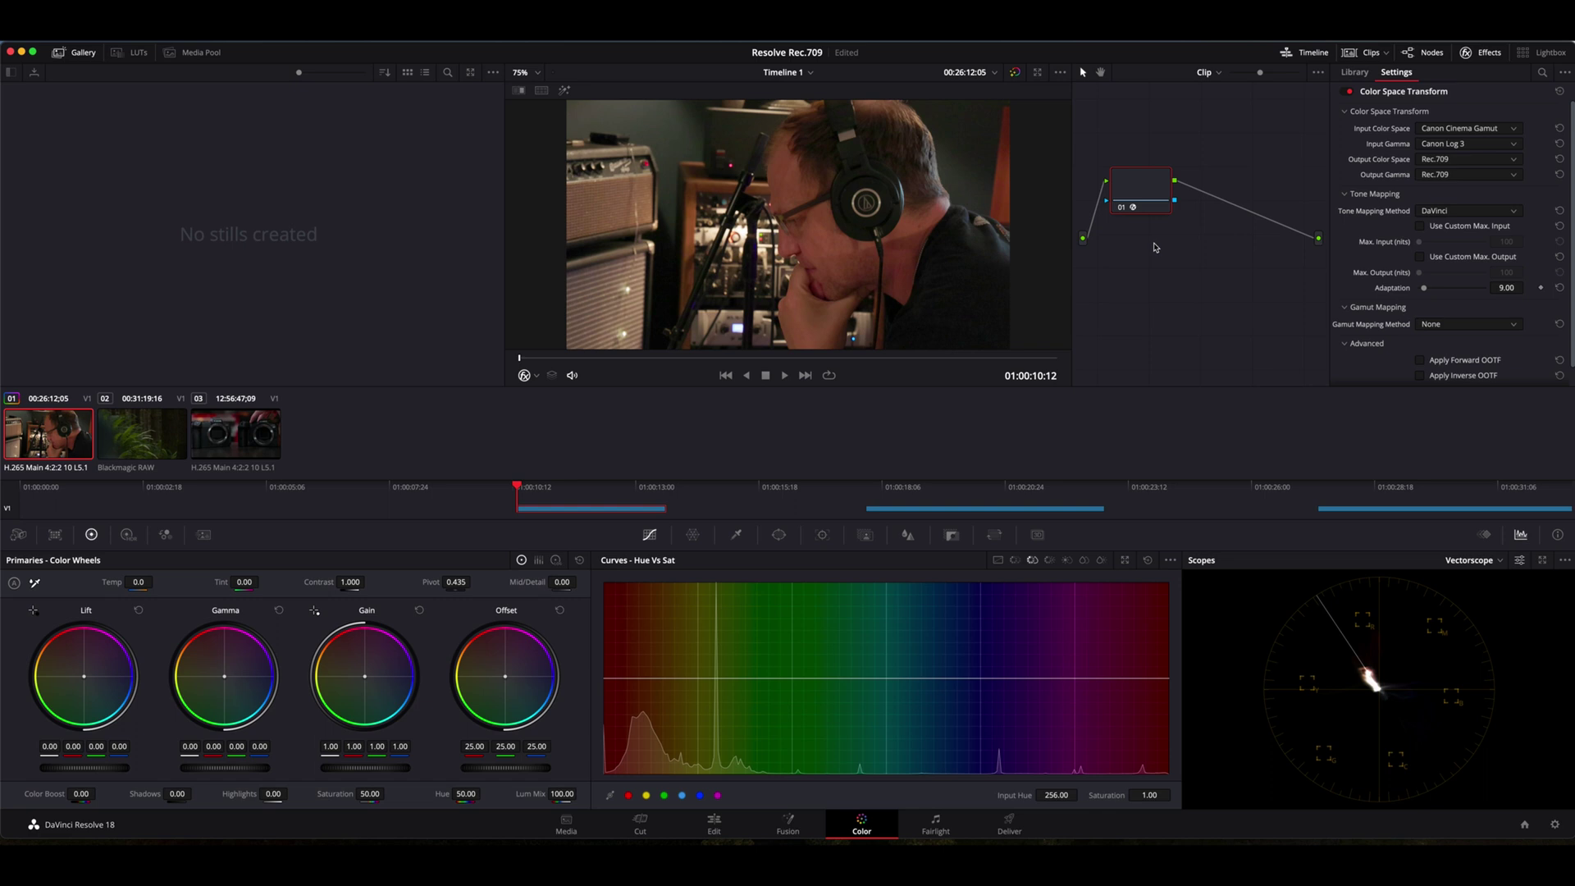
key("super+d")
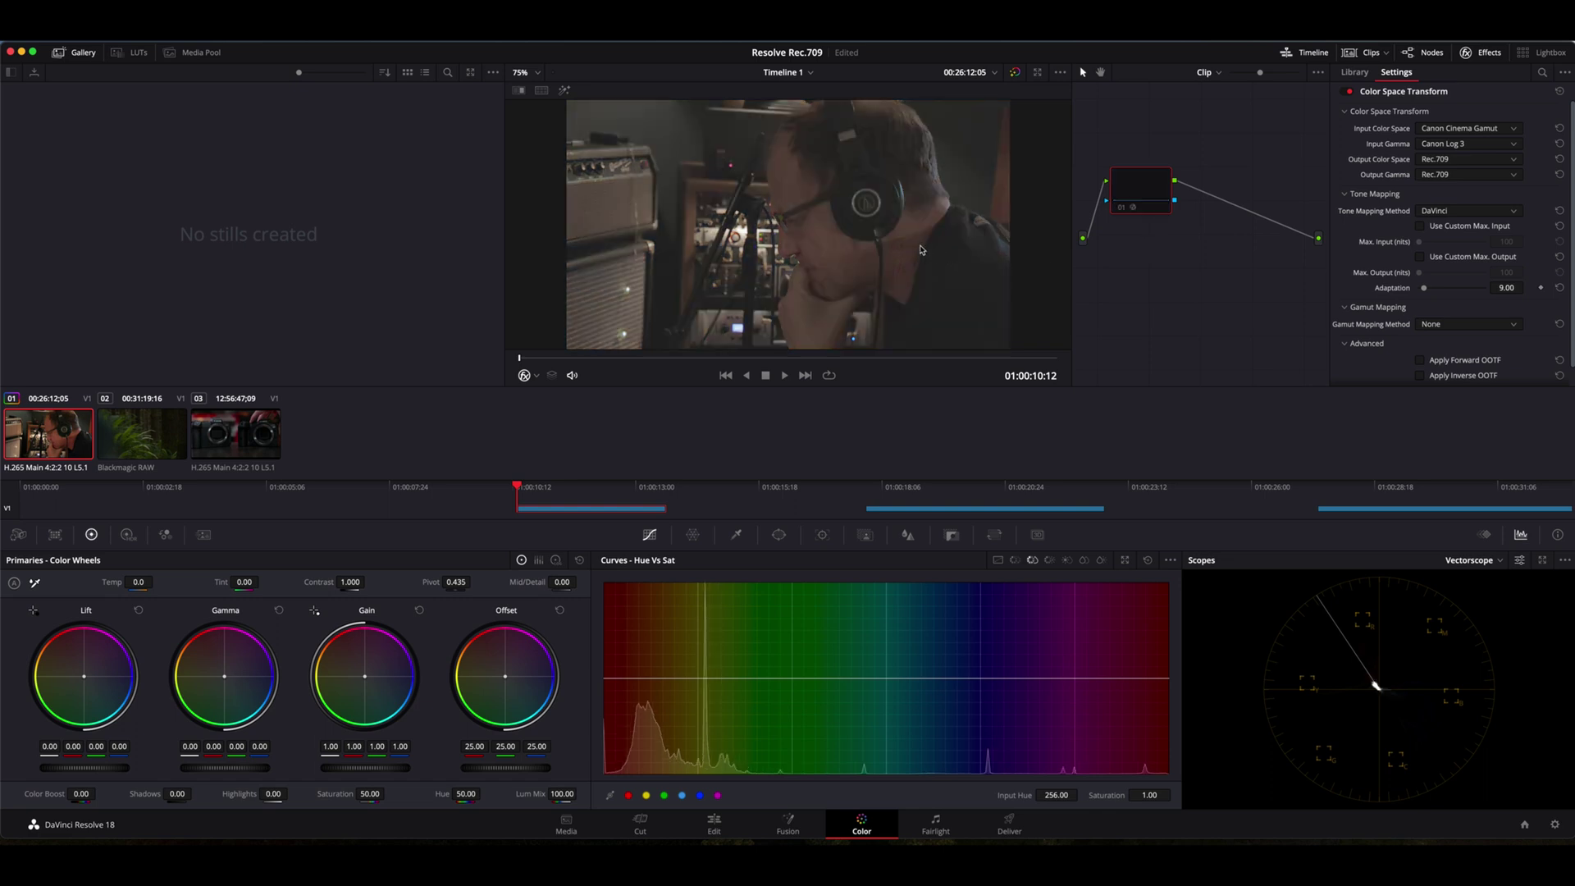
key("super+d")
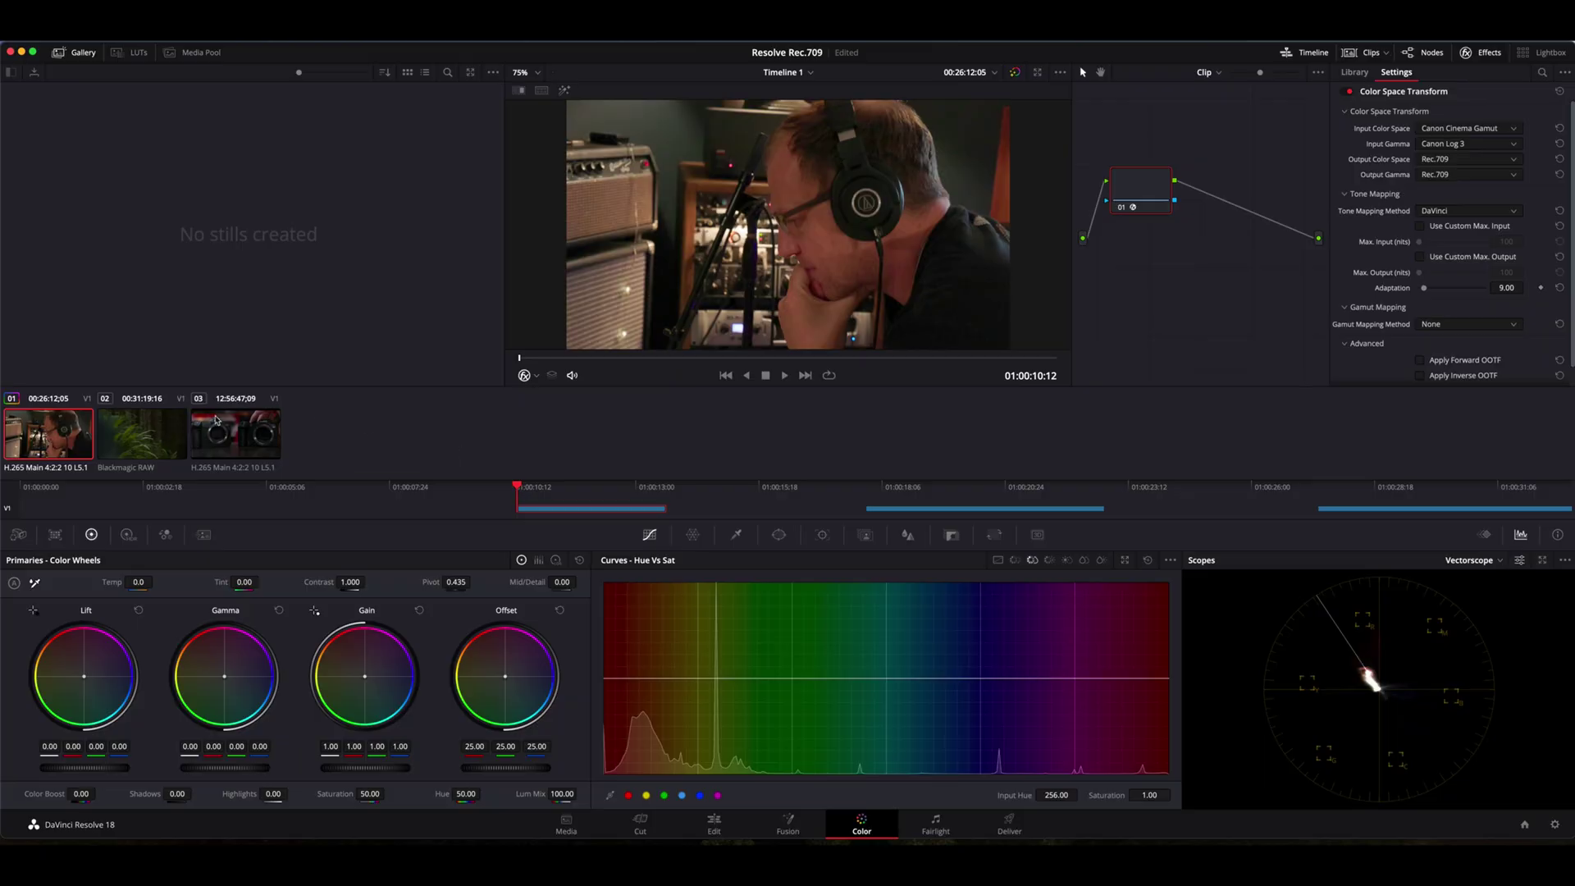
Apply Color Space Transform to the fern clip with input color space Blackmagic Design Pocket 4K Film Gen 4 and a Blackmagic Design input gamma.
left_click(145, 439)
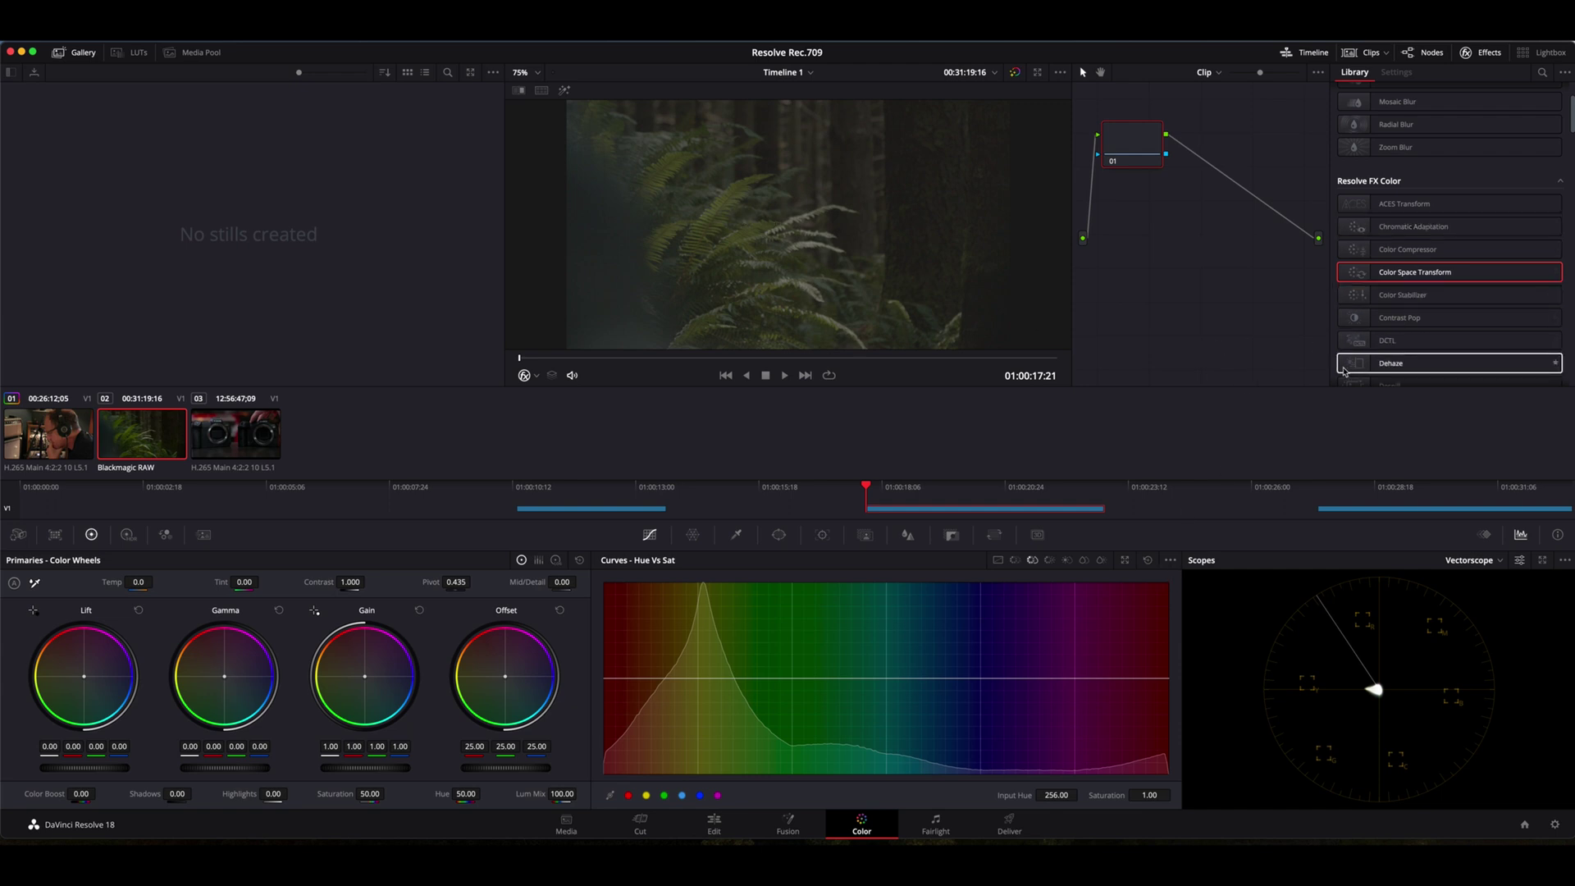
left_click_drag(1411, 280, 1143, 148)
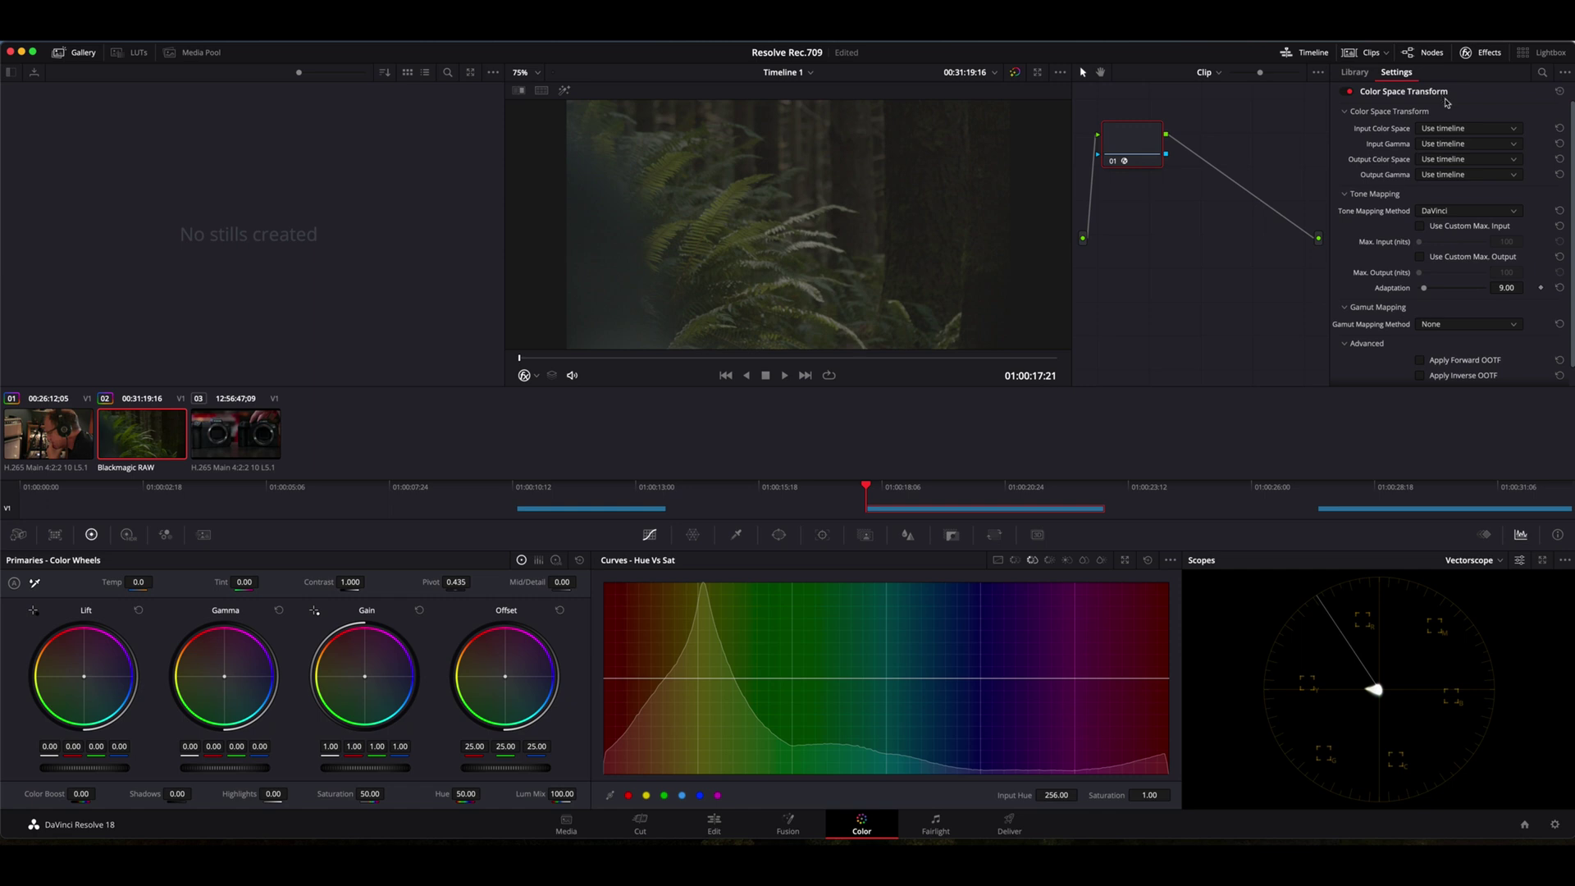
left_click(1456, 130)
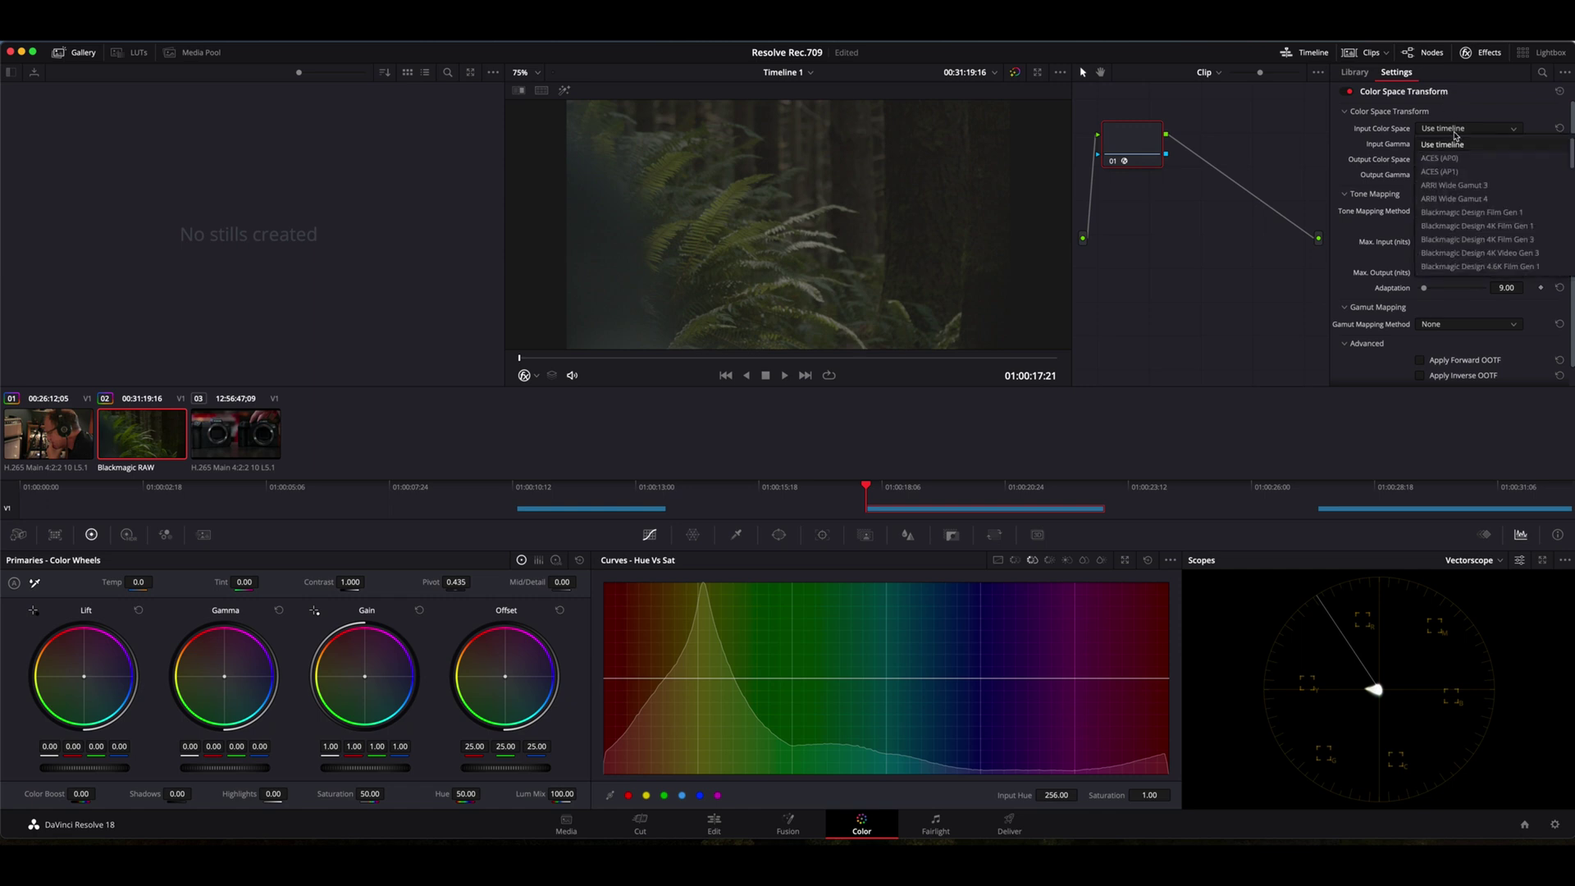
scroll(1497, 201, "down", 2)
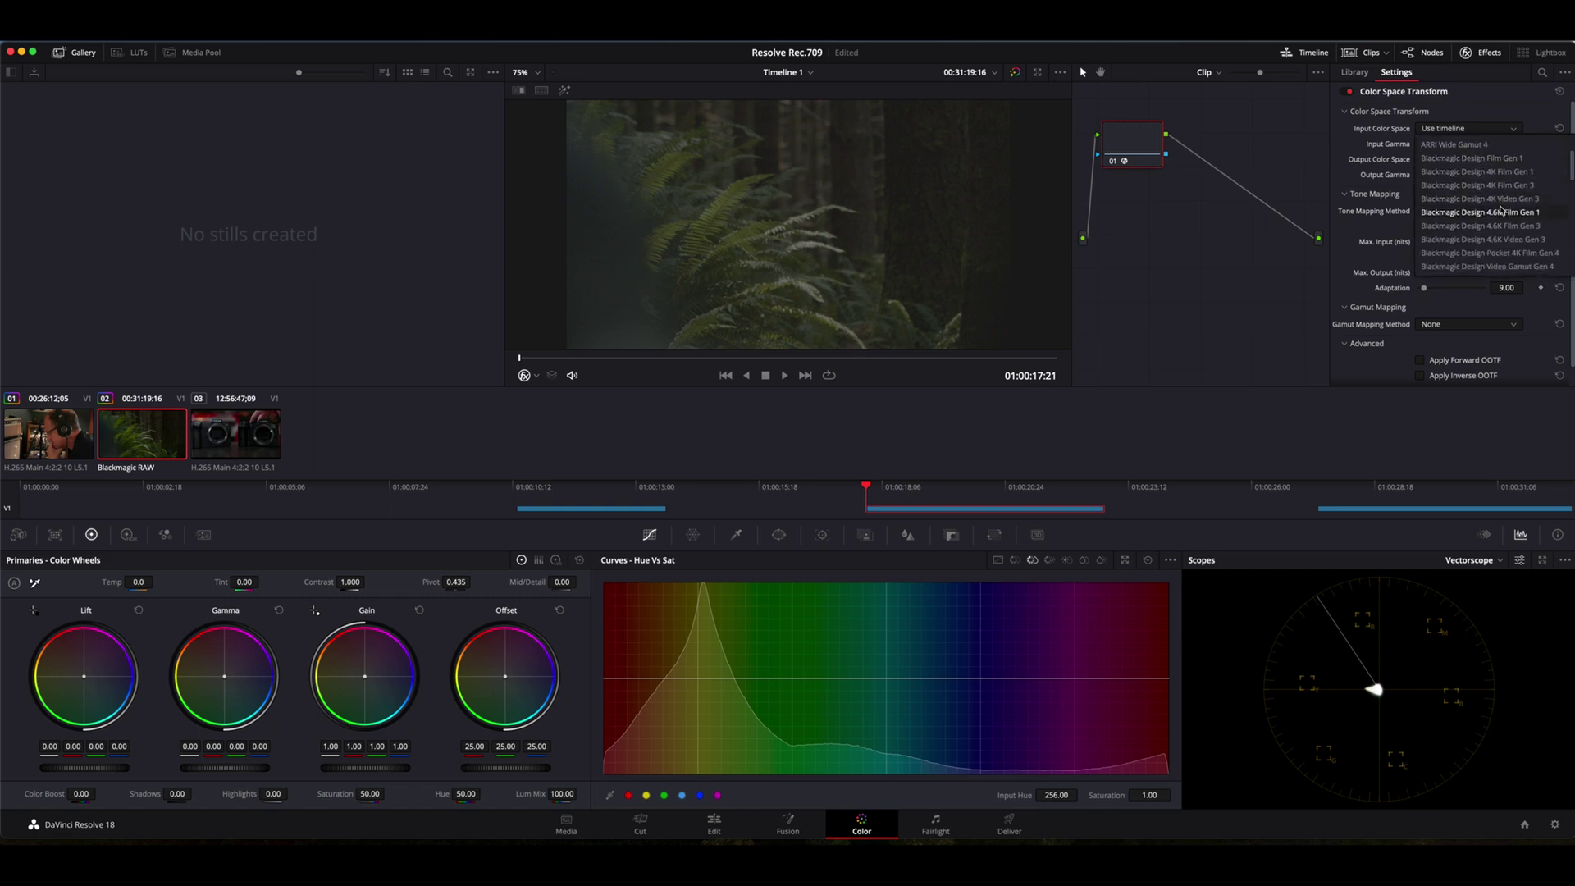
left_click(1476, 254)
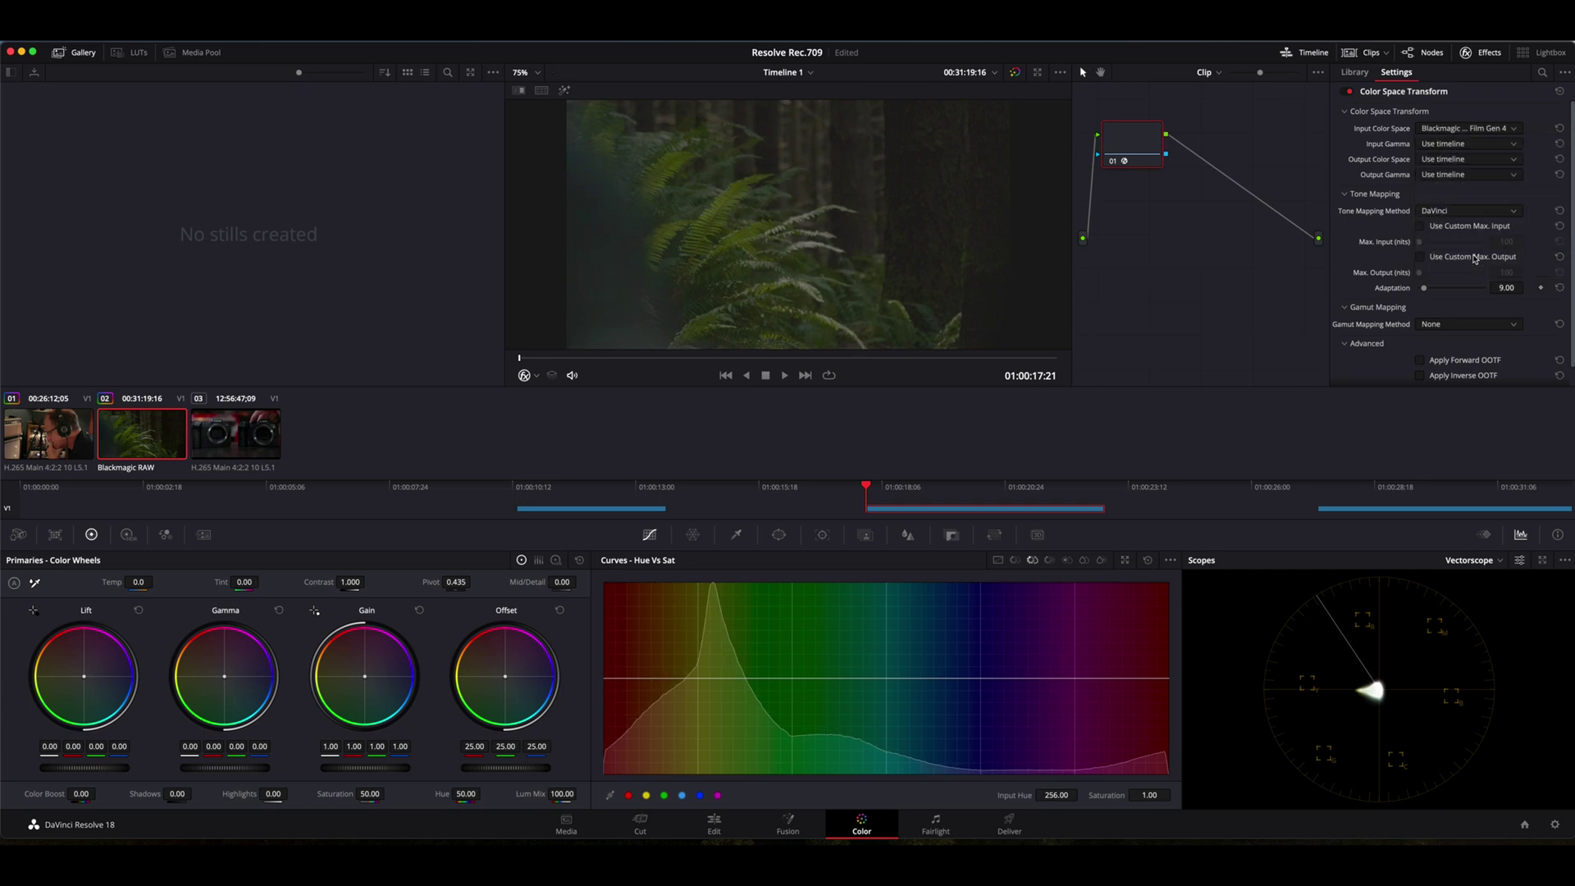
left_click(1478, 146)
scroll(1478, 202, "down", 8)
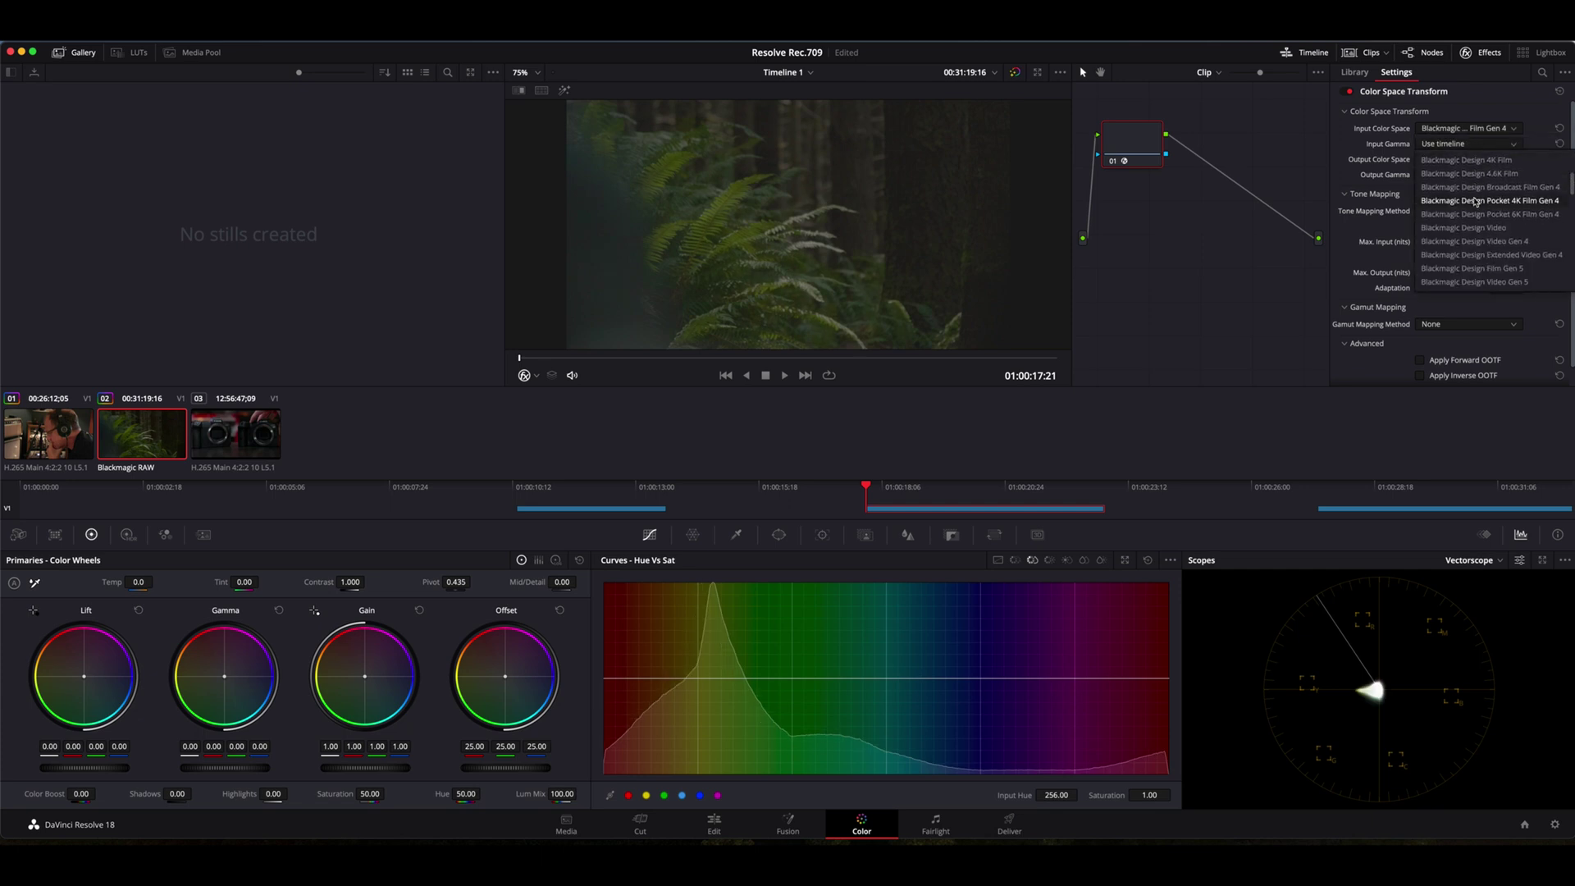
left_click(1484, 274)
Choose the output color space and output gamma for the fern clip's Color Space Transform.
left_click(1469, 160)
scroll(1467, 246, "down", 10)
left_click(1467, 261)
left_click(1456, 176)
scroll(1484, 276, "down", 8)
scroll(1479, 277, "down", 2)
left_click(1441, 275)
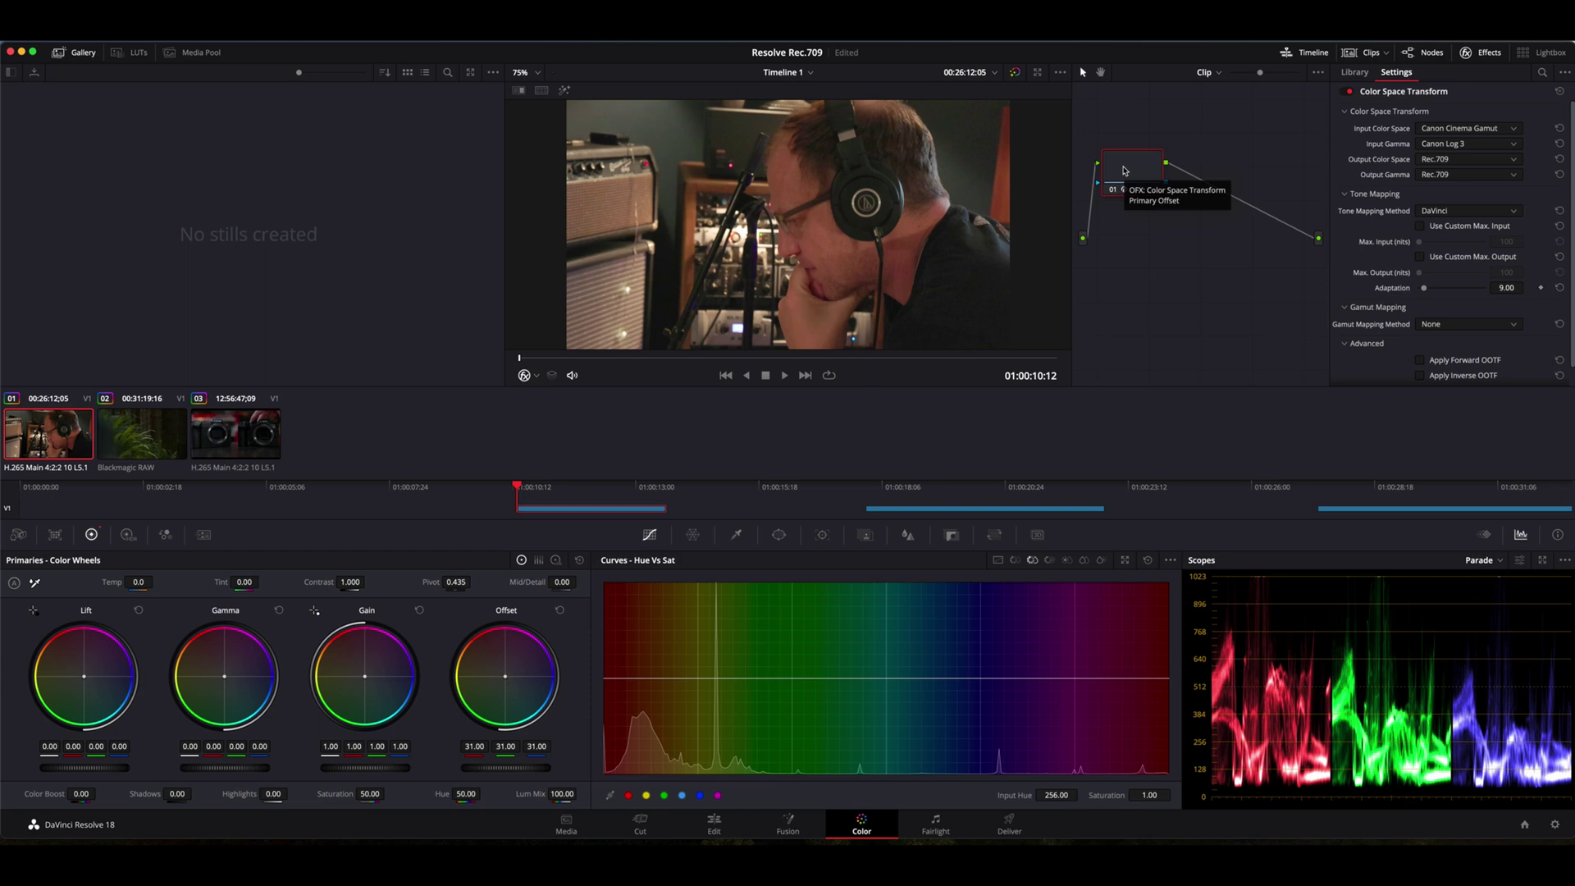
Add a serial node after the first clip's Color Space Transform node, space the two nodes apart, and disable the transform node.
key("super+s")
key("alt+s")
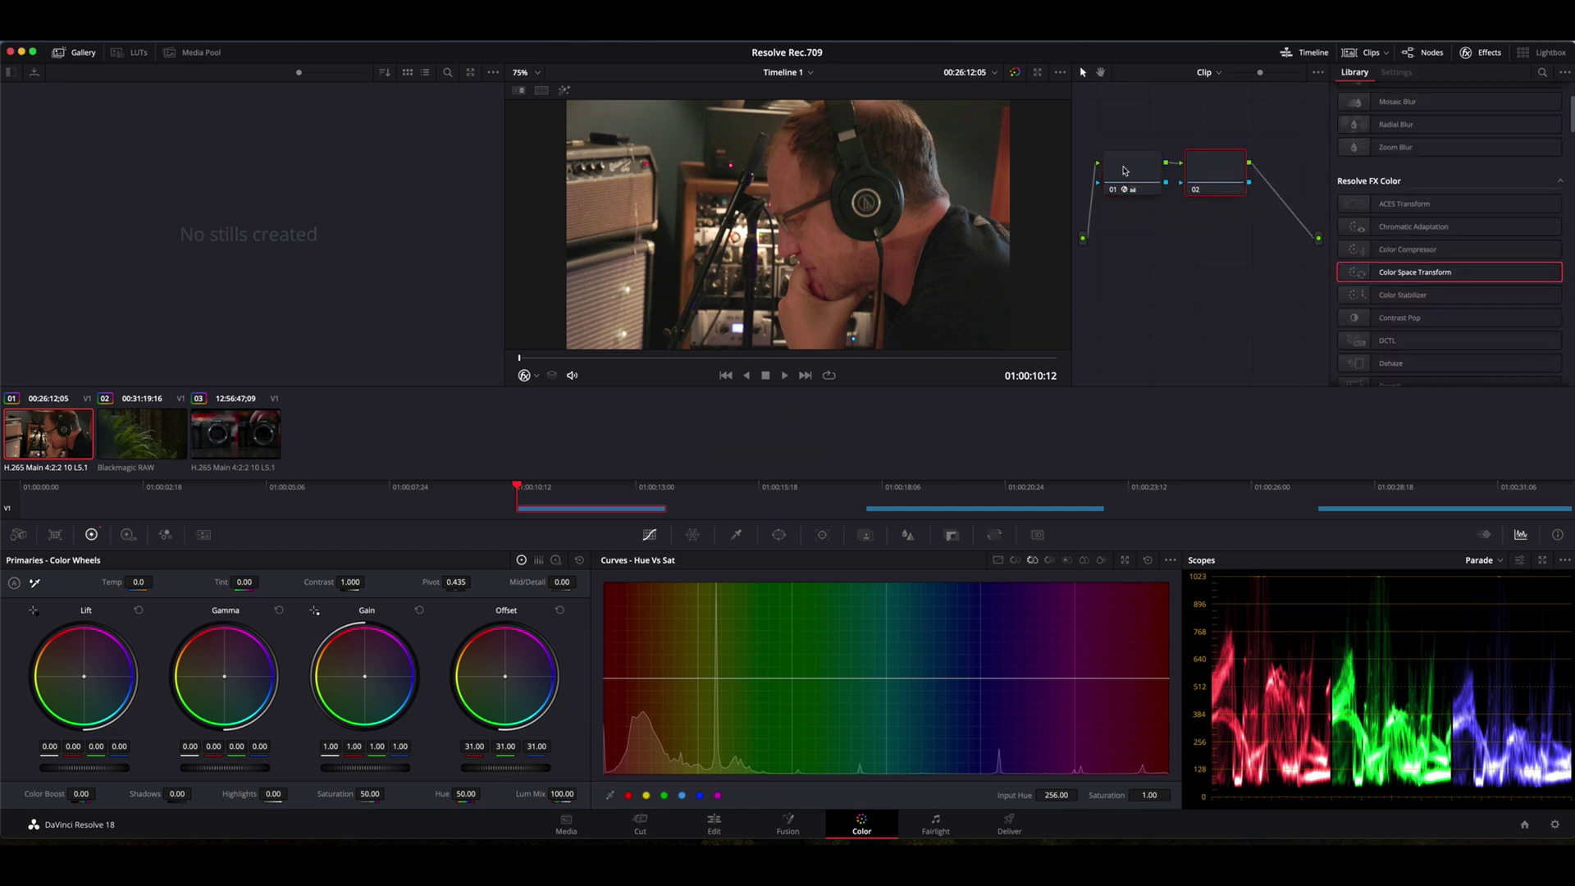
left_click_drag(1220, 175, 1259, 215)
left_click(1129, 189)
left_click_drag(1129, 189, 1141, 221)
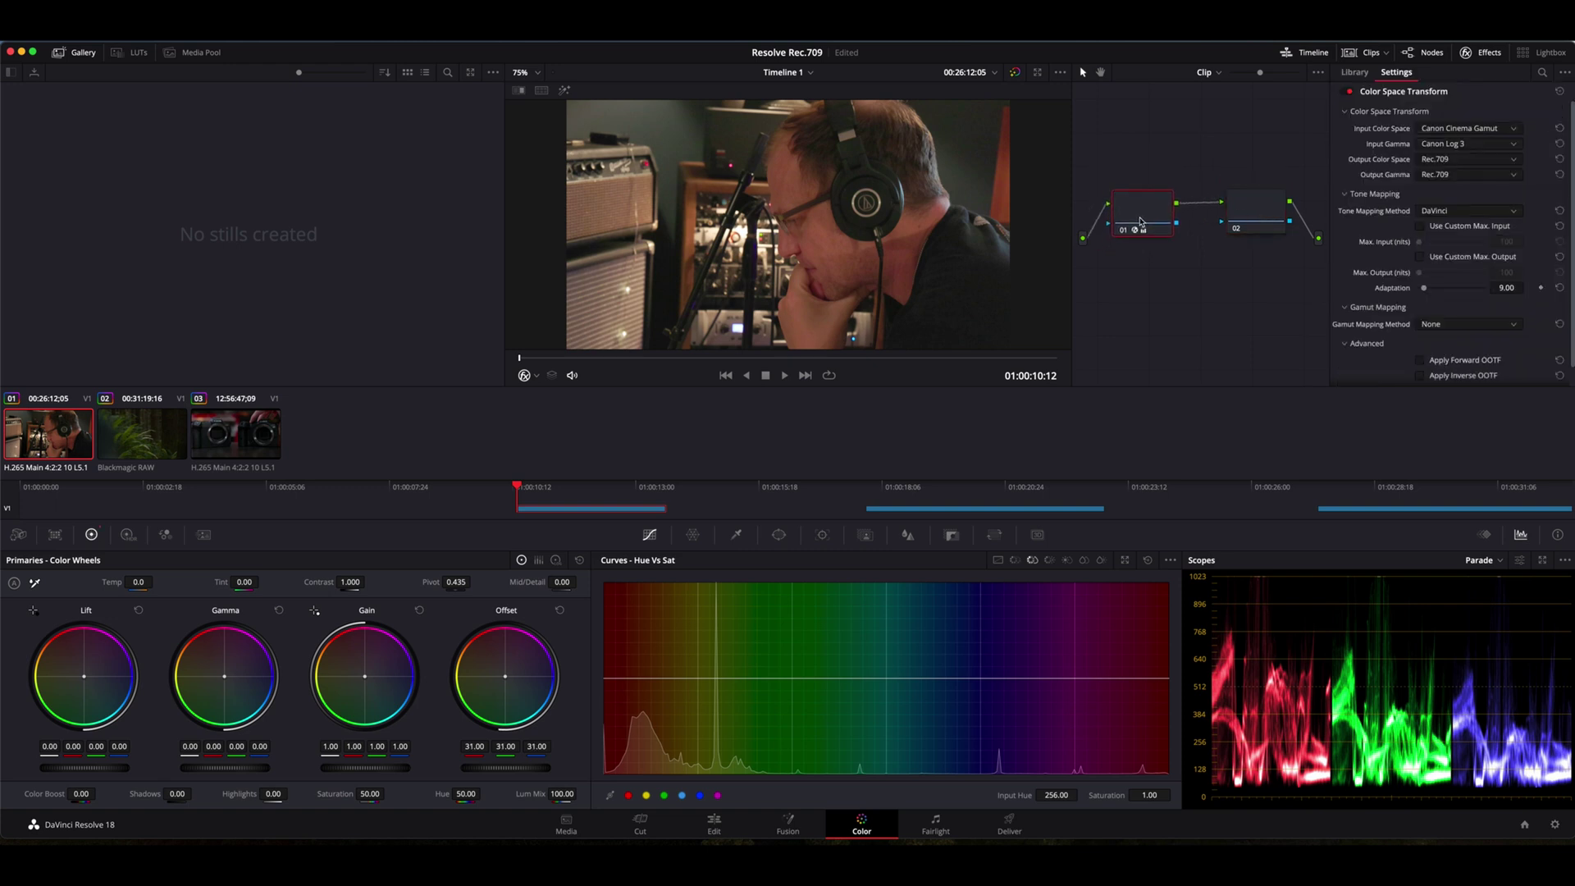
key("ctrl+d")
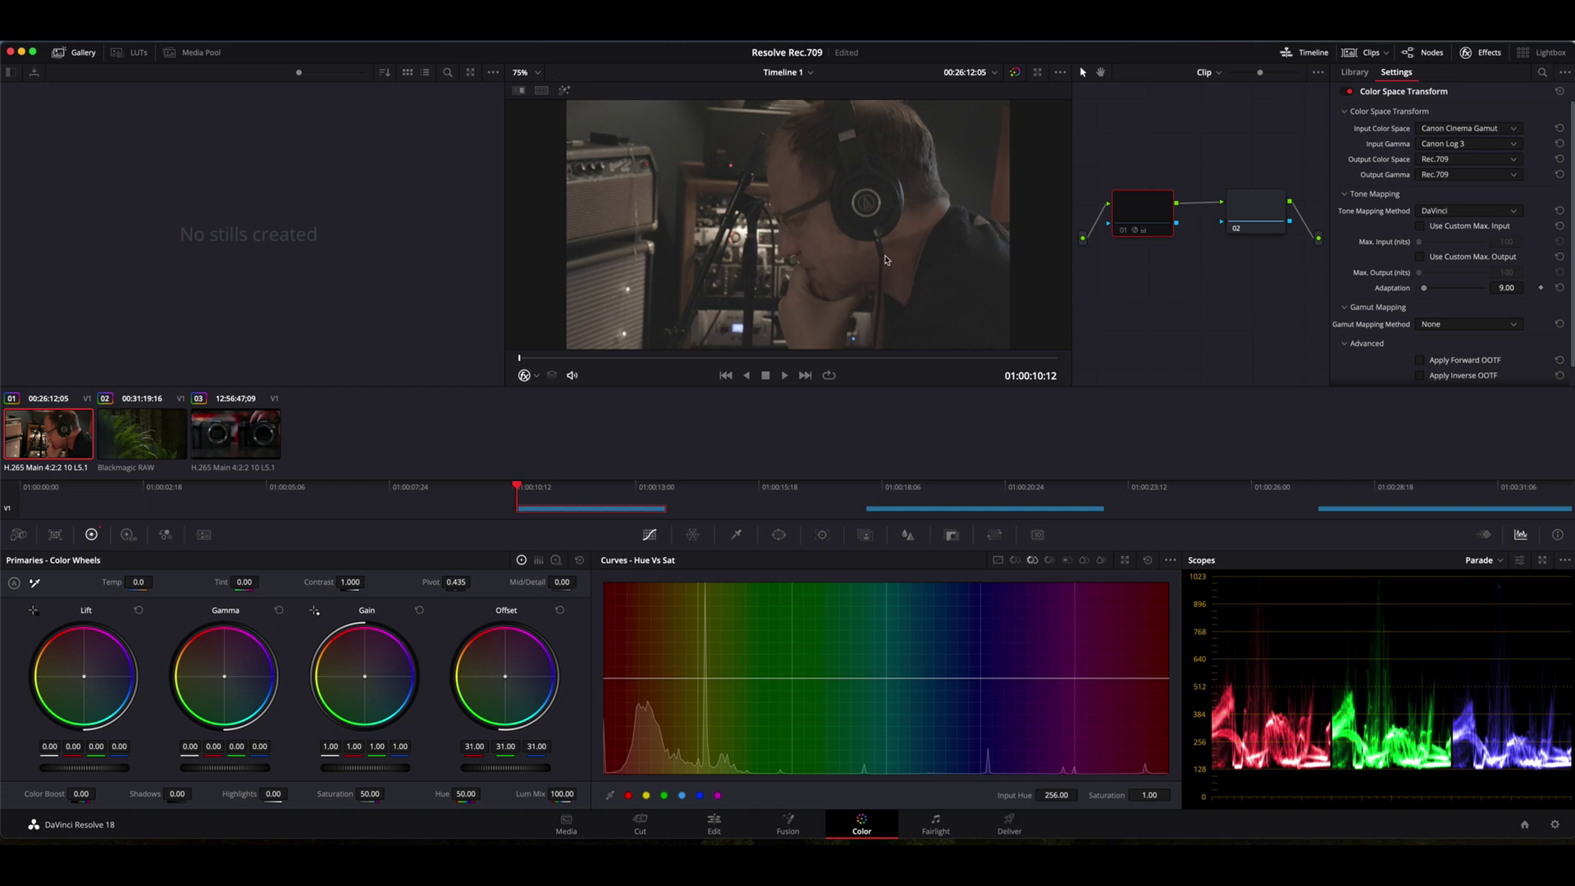
Apply the CinemaGamut_CanonLog3-to-BT709_WideDR_65_FF_Ver.2.0 LUT to node 02 and compare the image with the node off and on.
left_click(1238, 218)
left_click_drag(1238, 219, 1418, 231)
right_click(1405, 230)
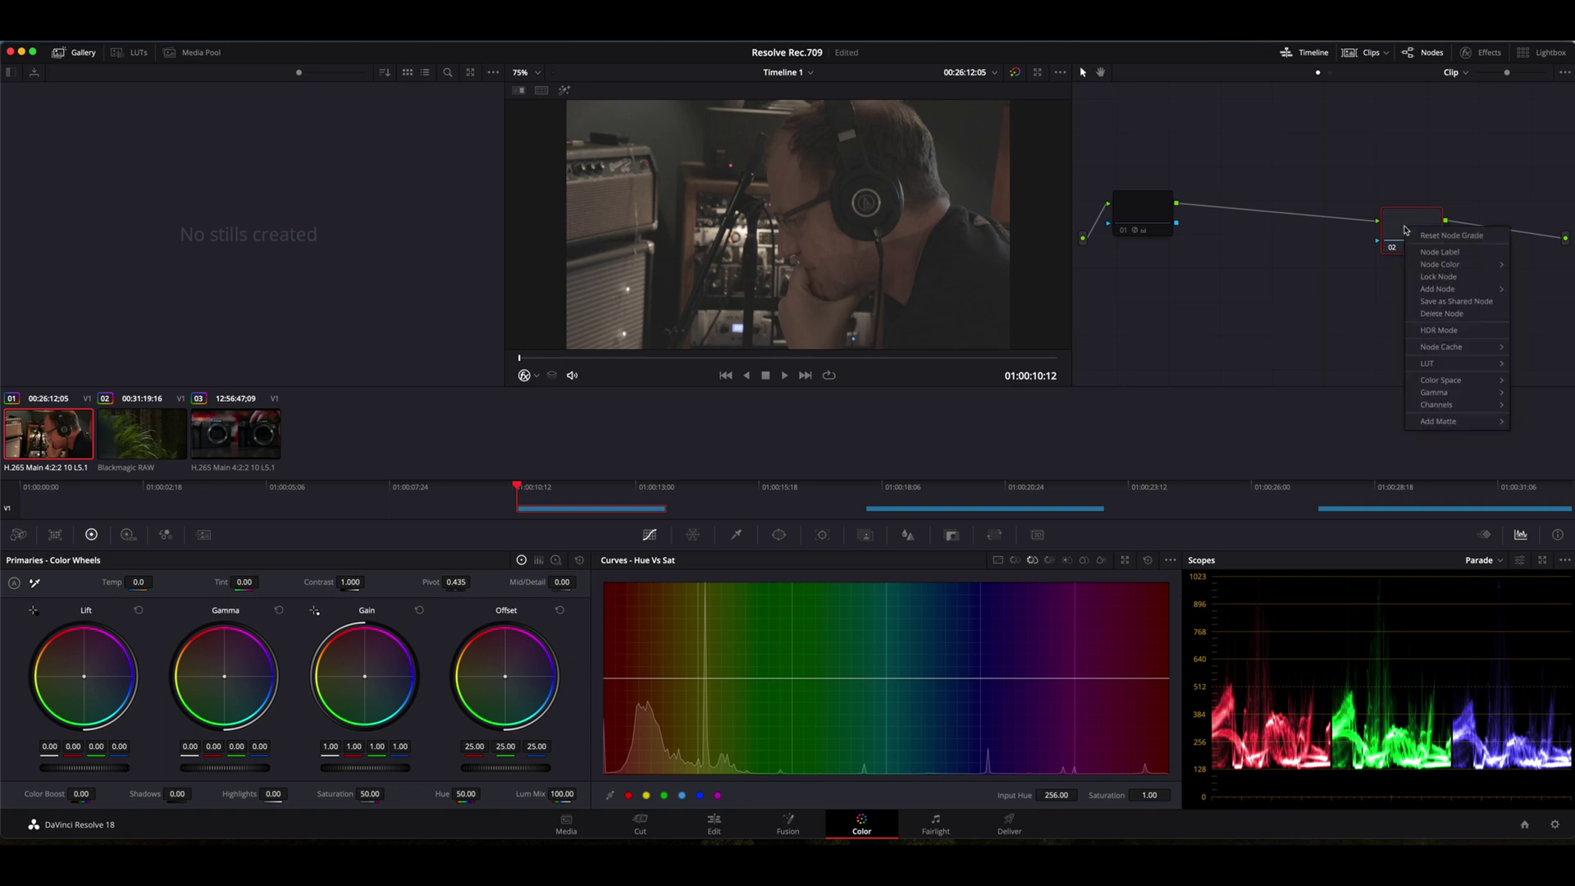
mouse_move(1432, 365)
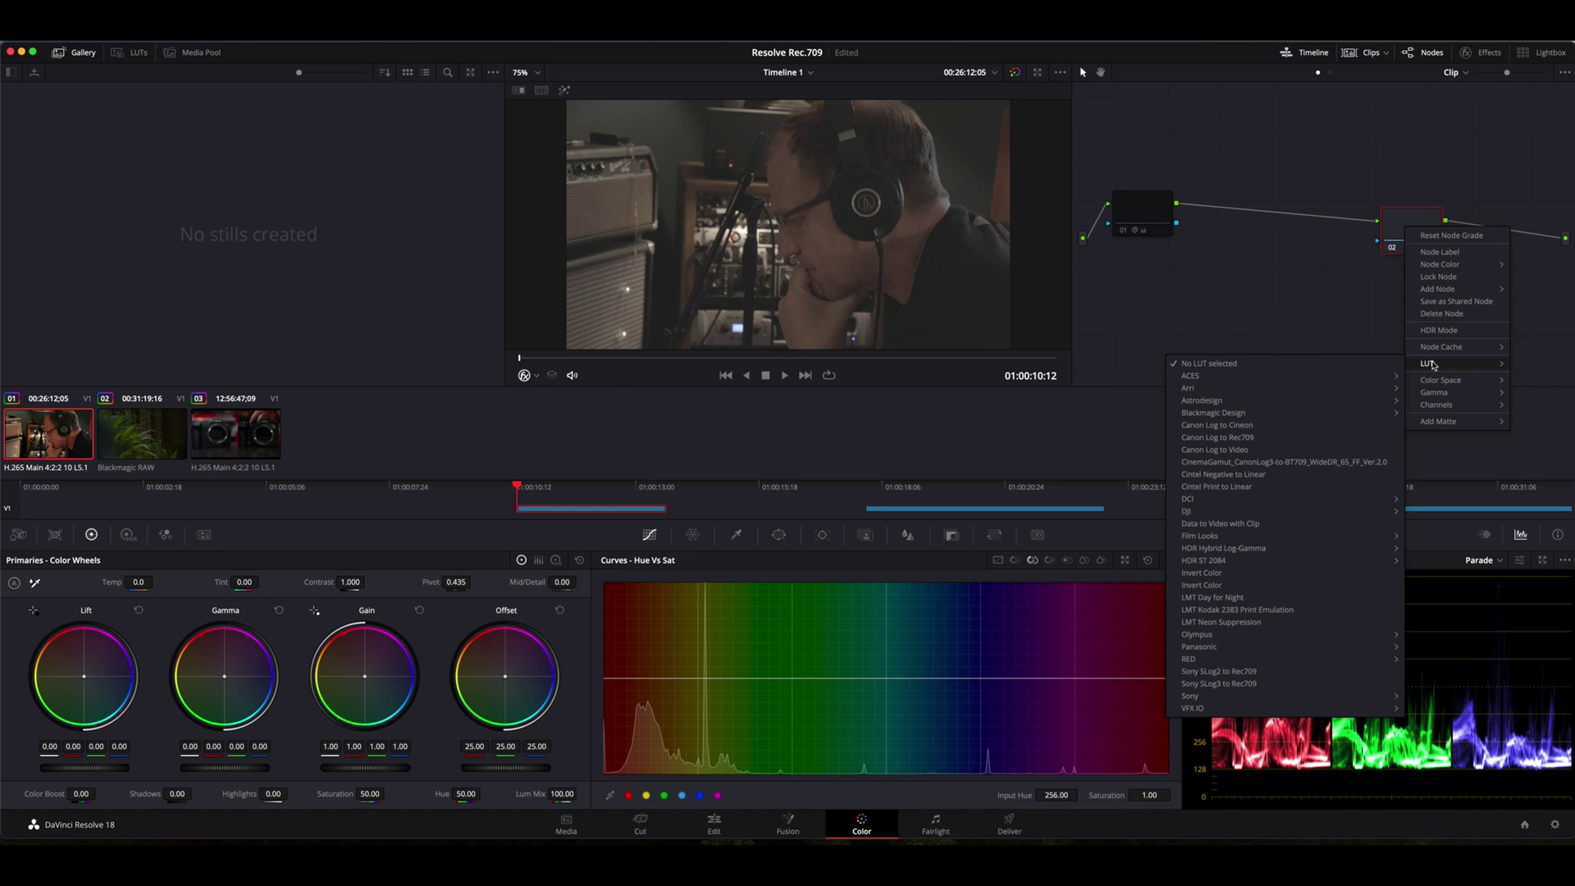
left_click(1273, 462)
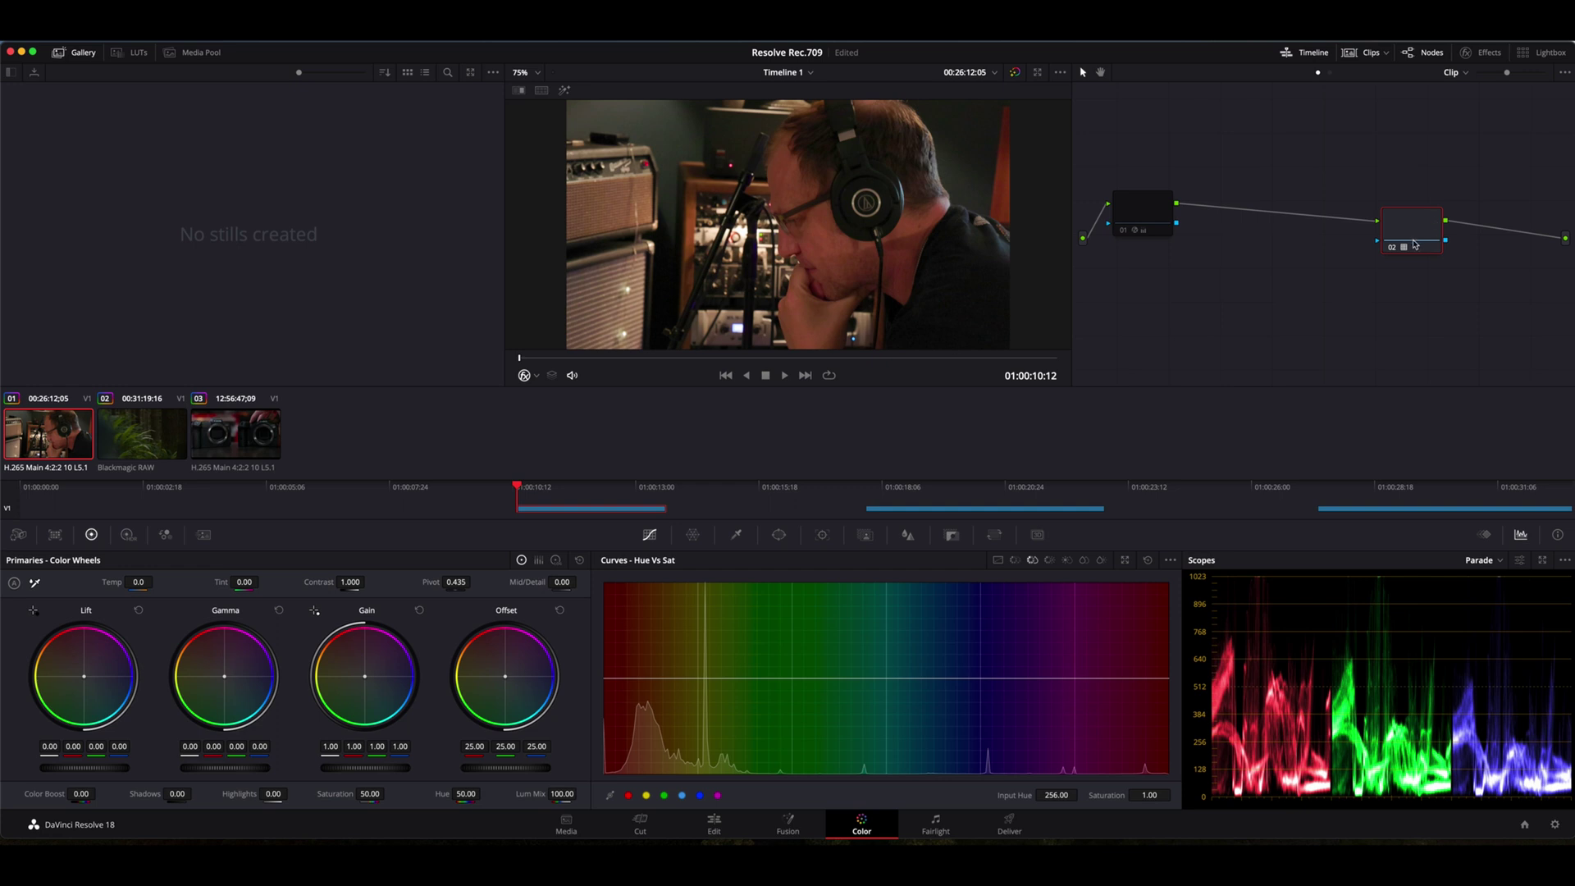
key("super+d")
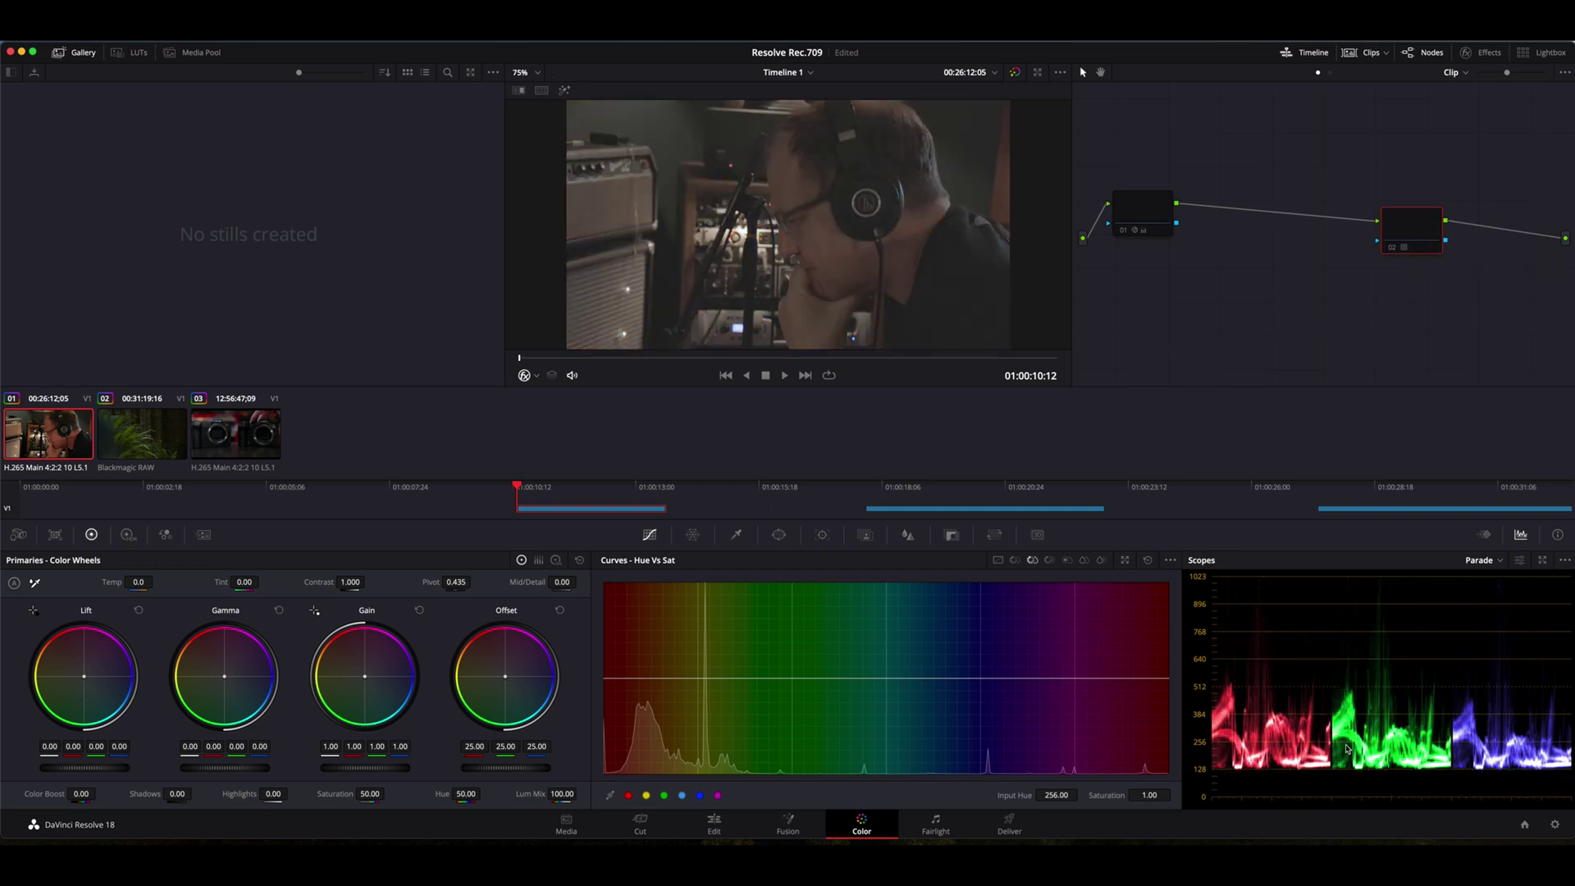
key("super+d")
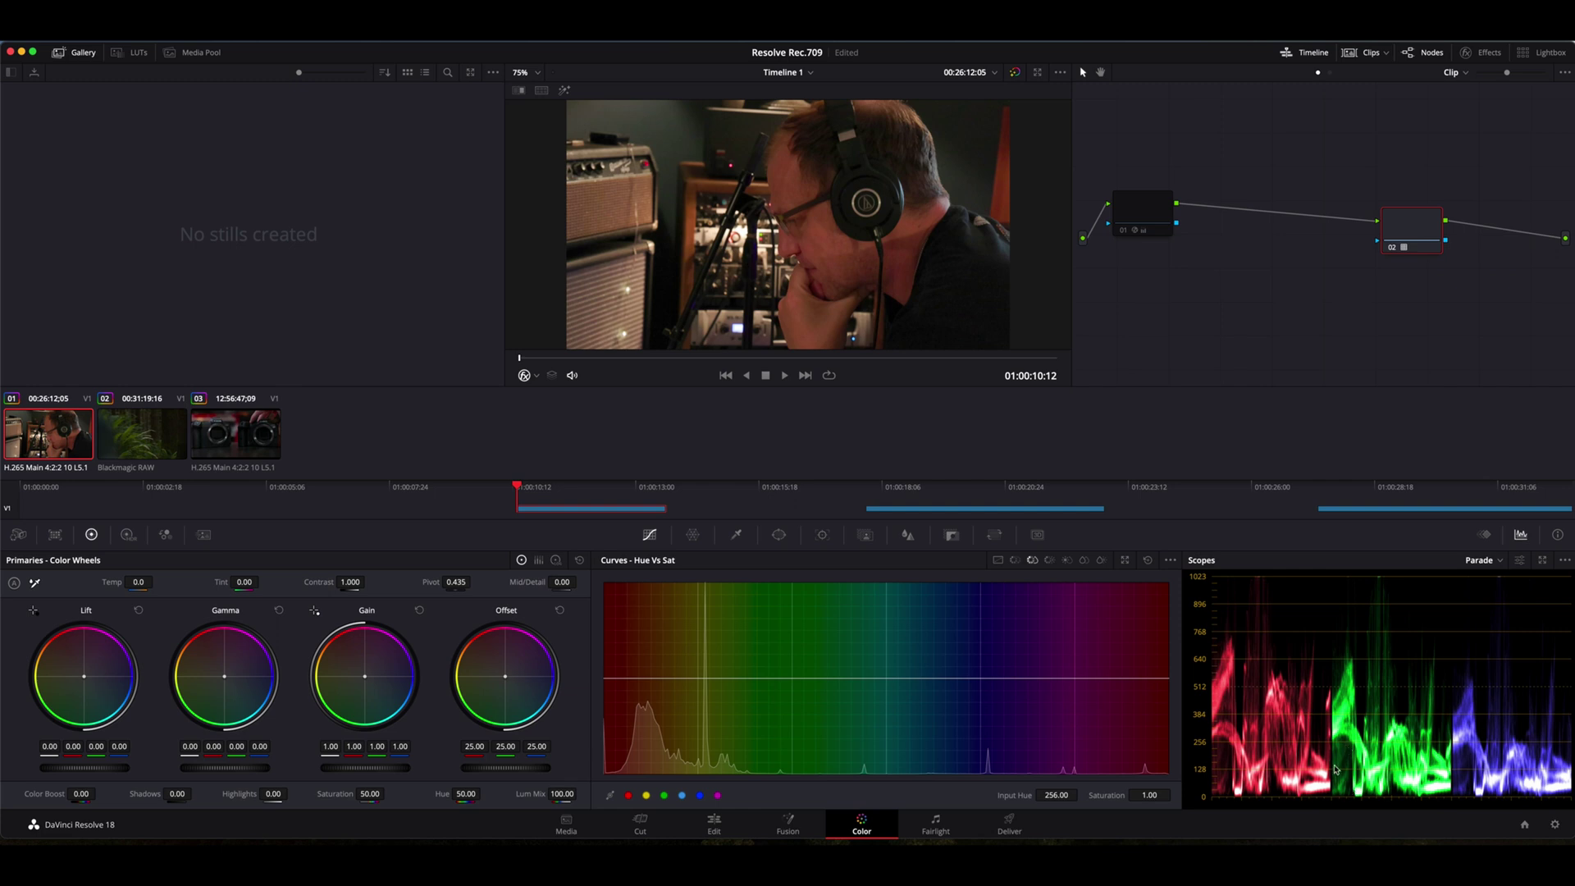